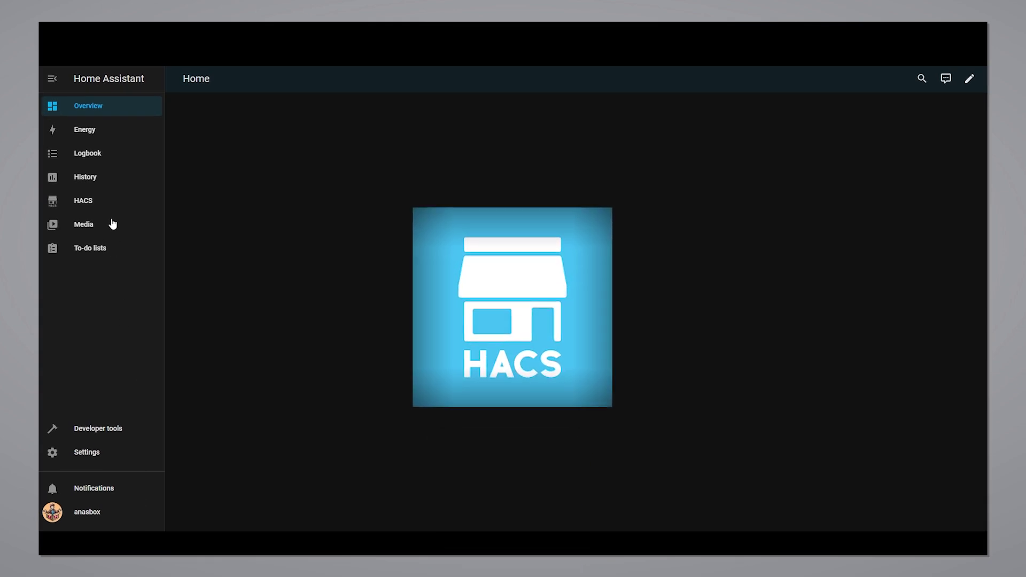
# - Search HACS for 'espsomf' and download the ESPSomfy RTS integration v2.4.7
pyautogui.click(110, 203)
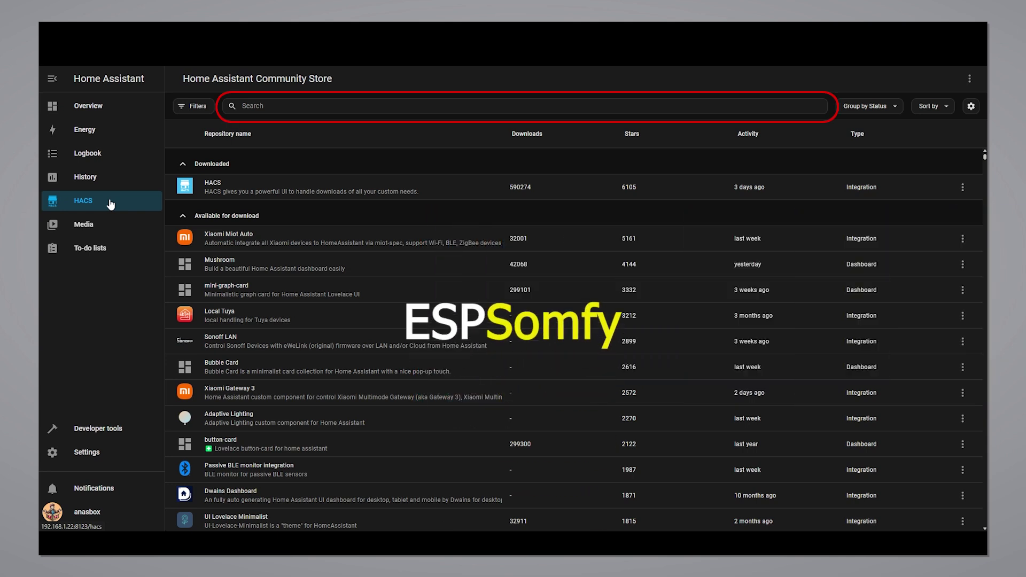
pyautogui.click(284, 106)
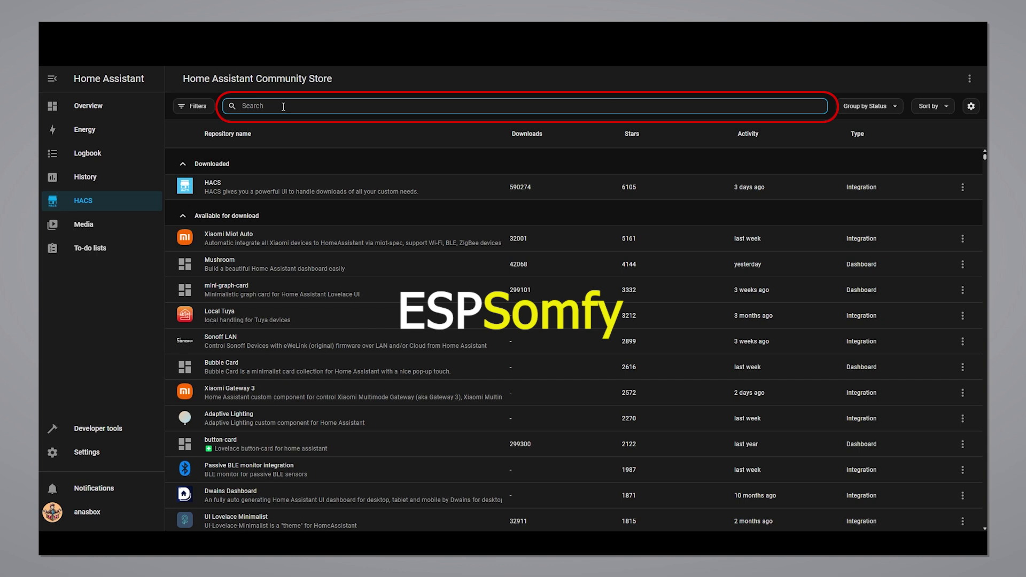
pyautogui.write('espso')
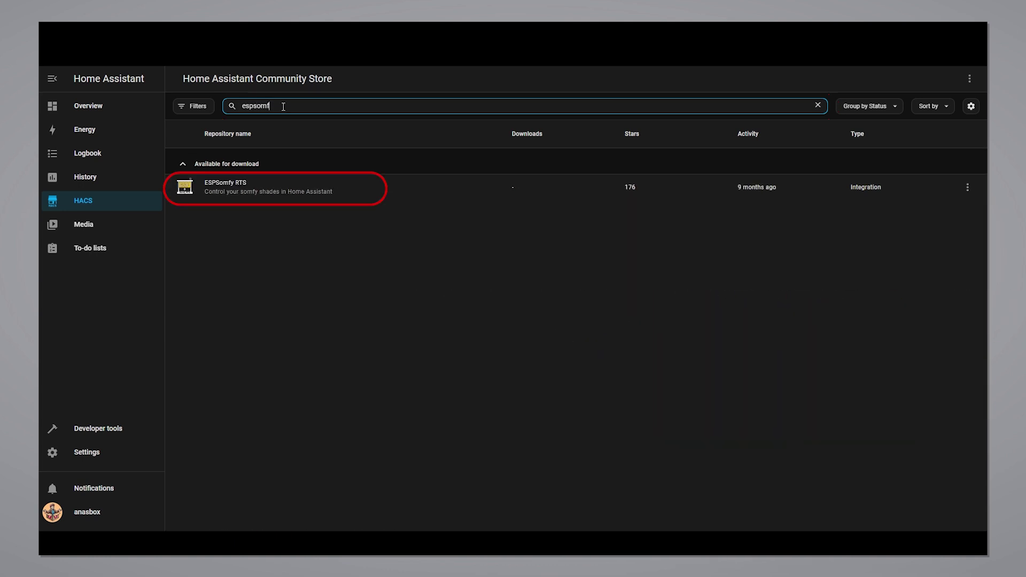
pyautogui.write('mf')
pyautogui.click(384, 195)
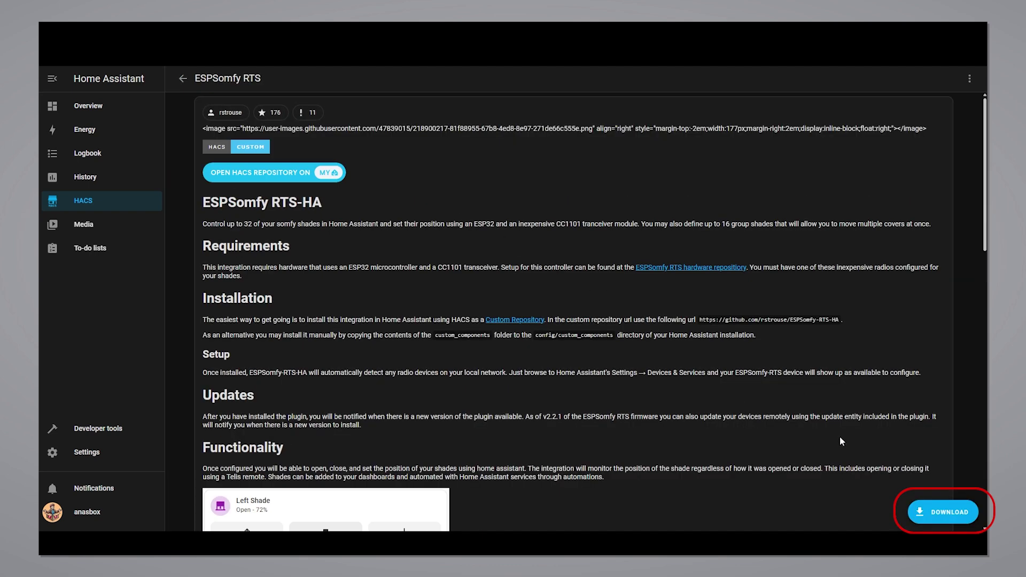
pyautogui.click(938, 505)
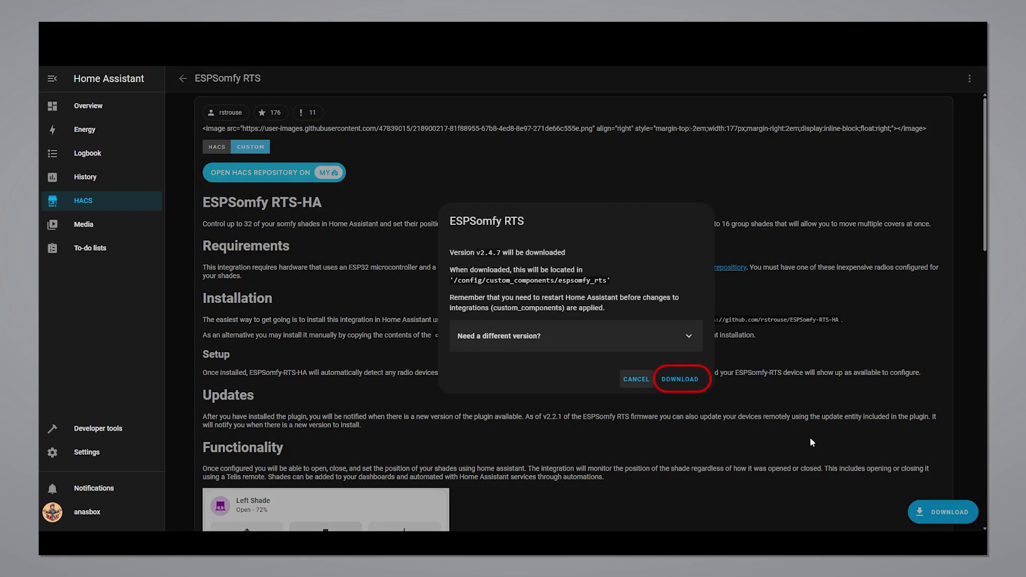
pyautogui.click(696, 380)
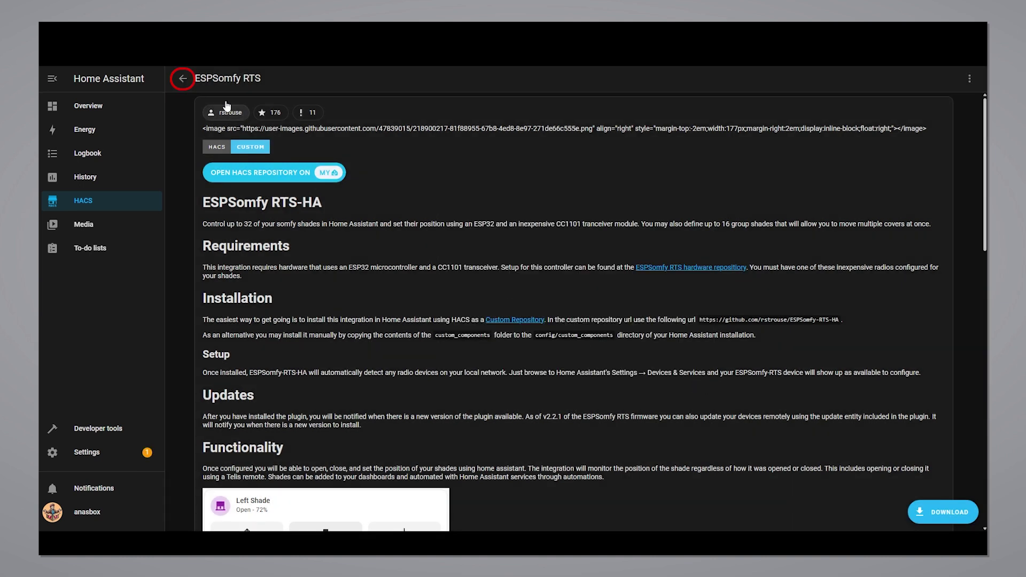
pyautogui.click(182, 78)
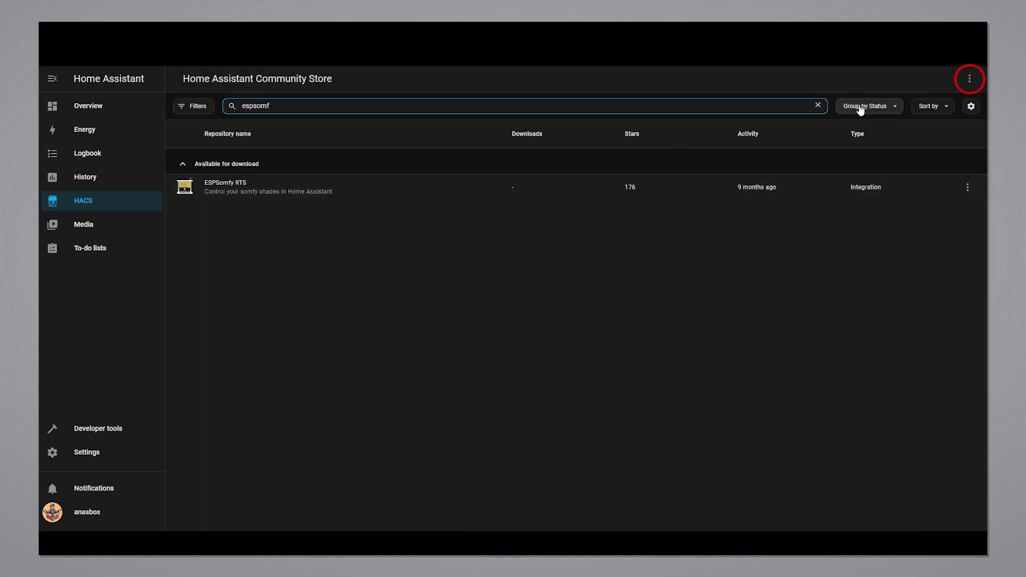
# - Add the pasted ESPSomfy RTS GitHub URL to HACS as an Integration-type custom repository
pyautogui.click(971, 80)
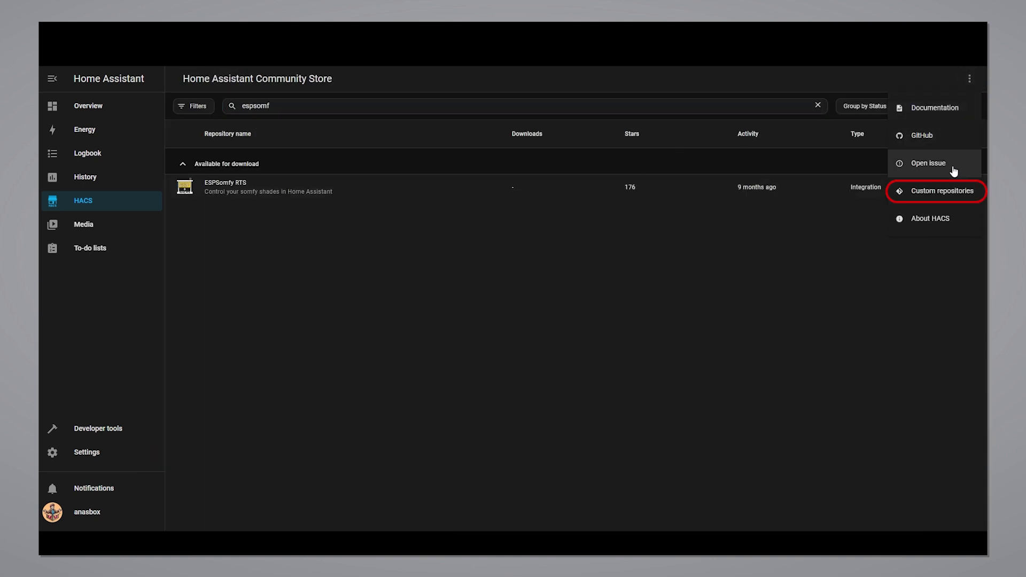
pyautogui.click(949, 191)
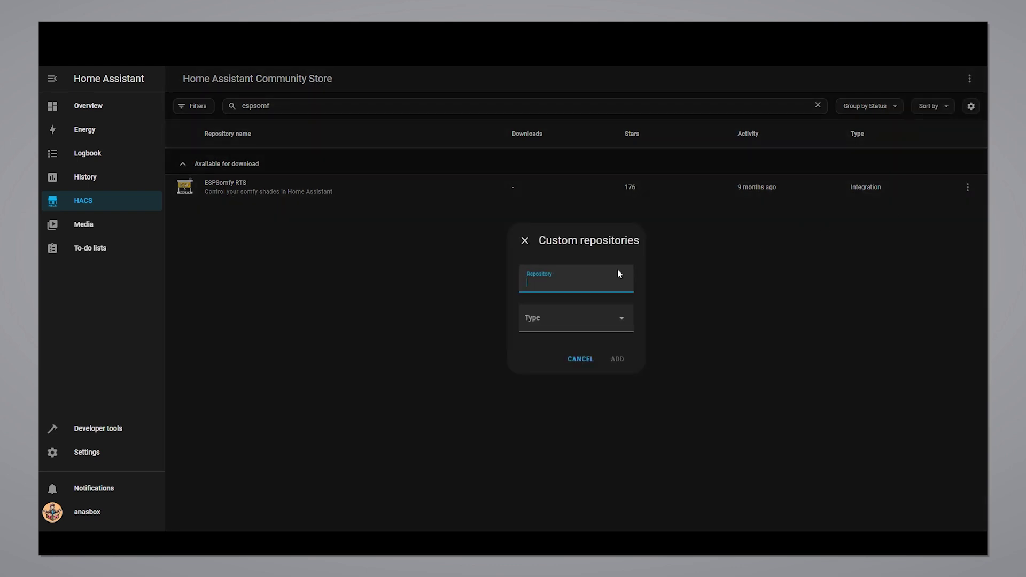
pyautogui.write('https://github.com/rstrouse/ESPSomfy-RTS-HA')
pyautogui.click(514, 328)
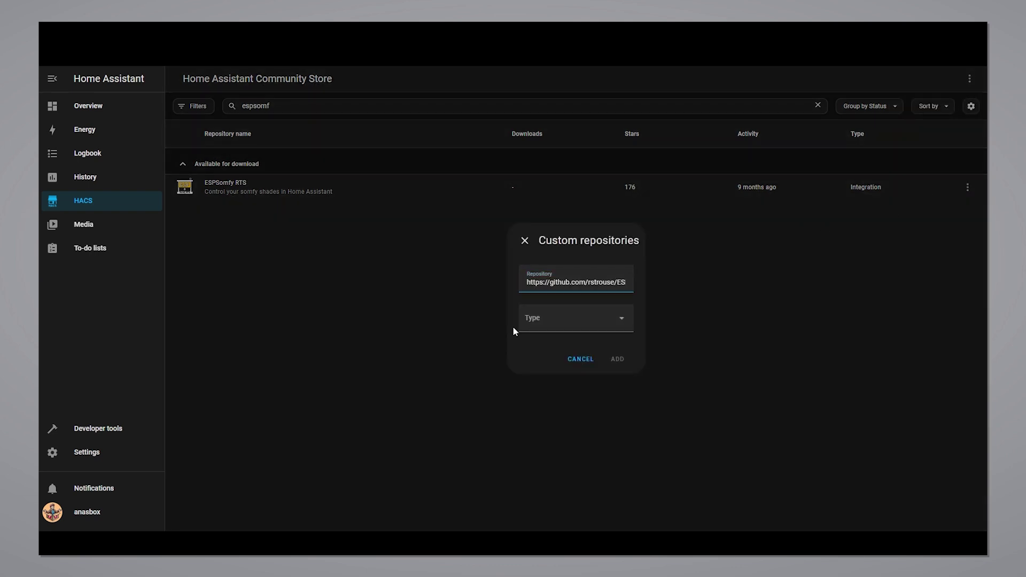
pyautogui.click(529, 328)
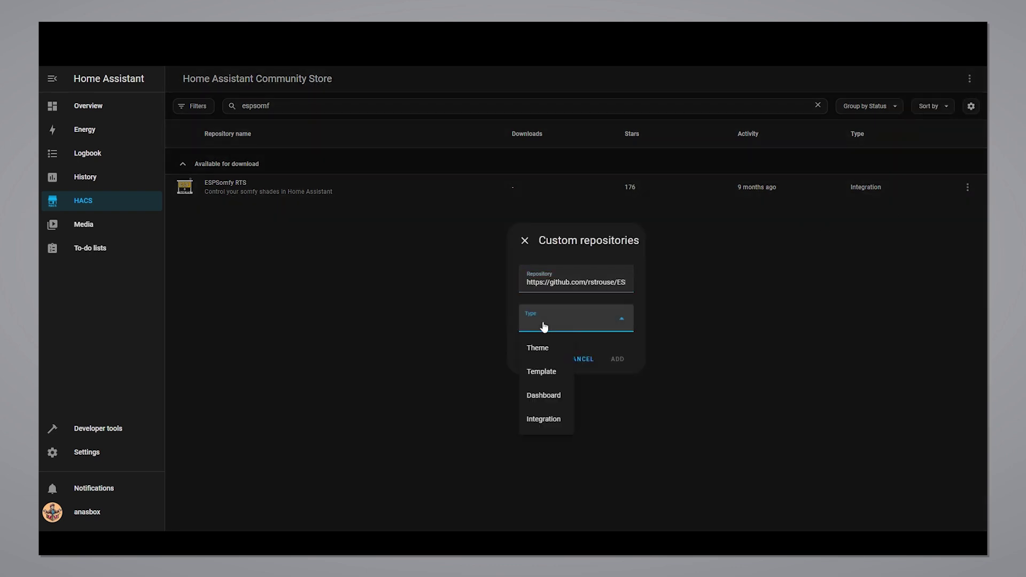
pyautogui.click(548, 421)
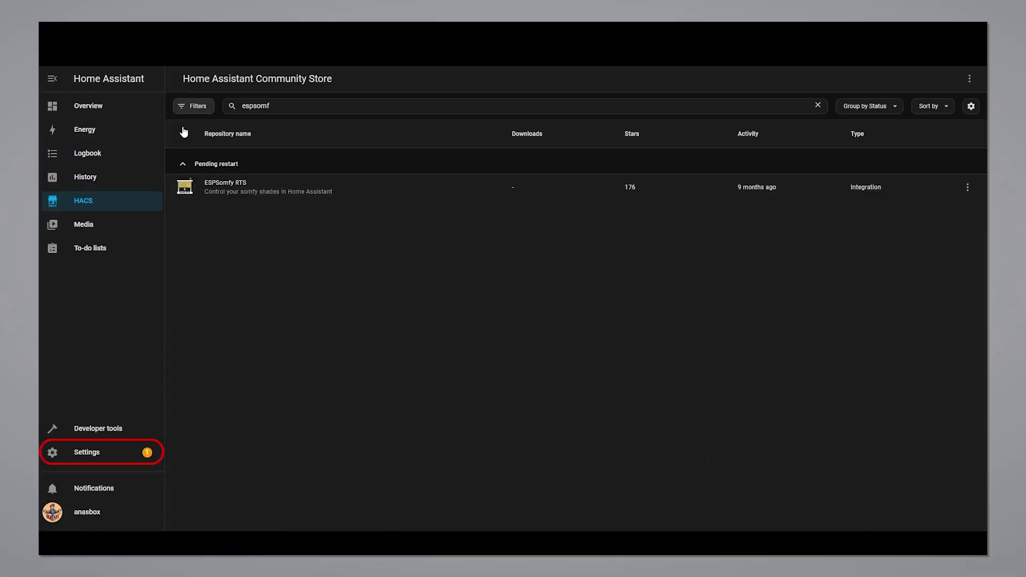
# - Restart Home Assistant from the Settings menu, then go to the Integrations page
pyautogui.click(109, 456)
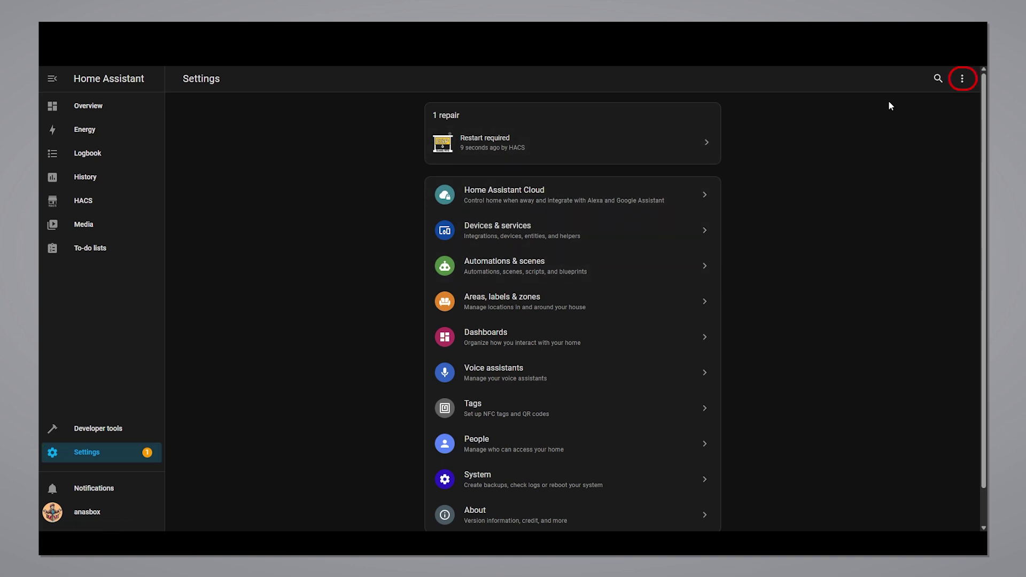
pyautogui.click(963, 79)
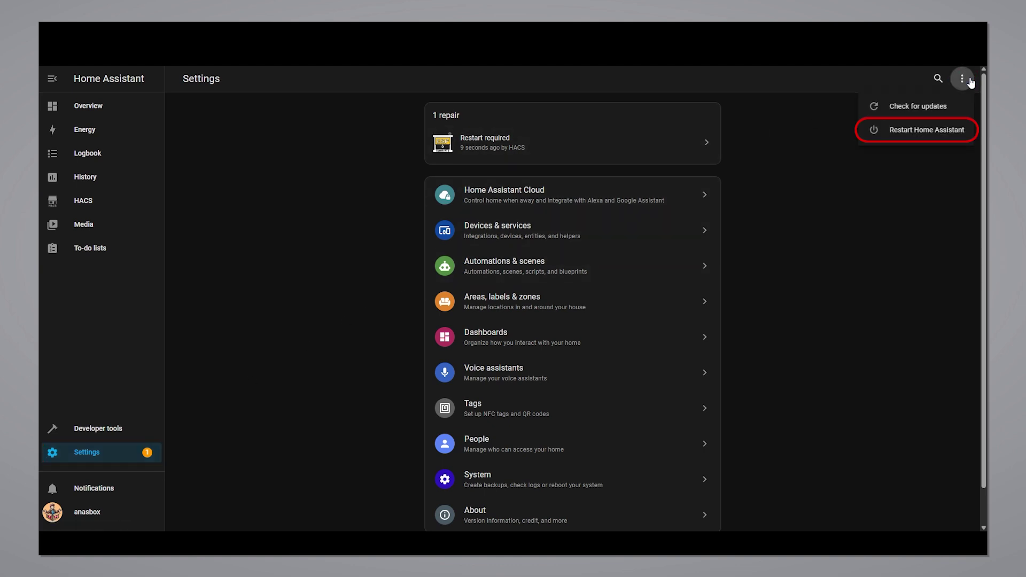
pyautogui.click(965, 137)
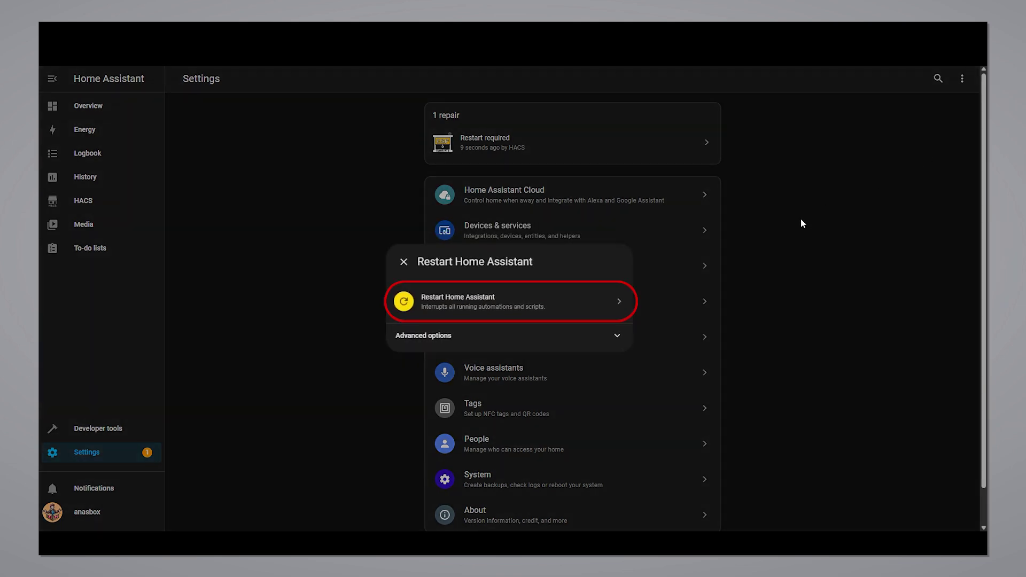
pyautogui.click(612, 304)
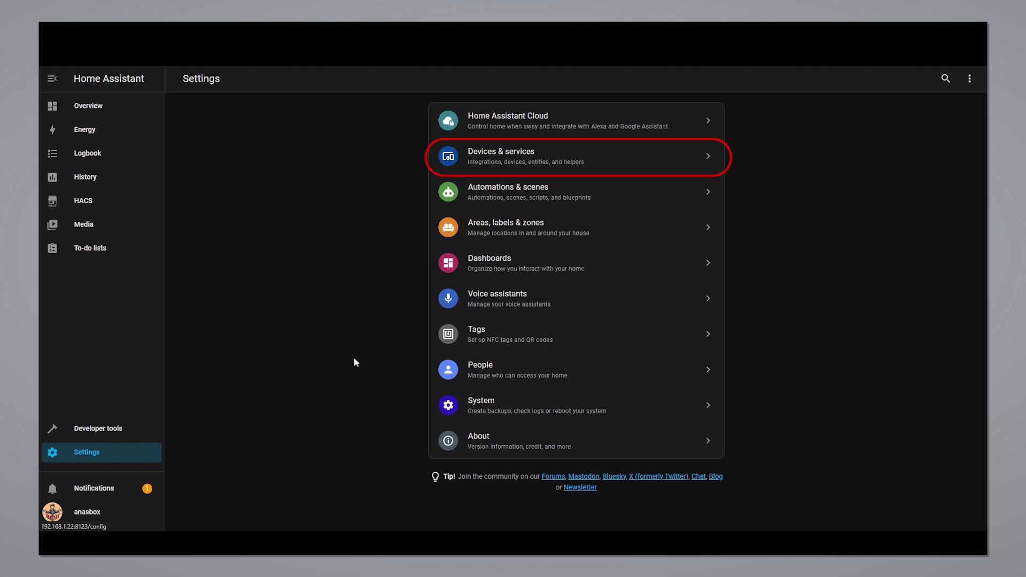
pyautogui.click(527, 160)
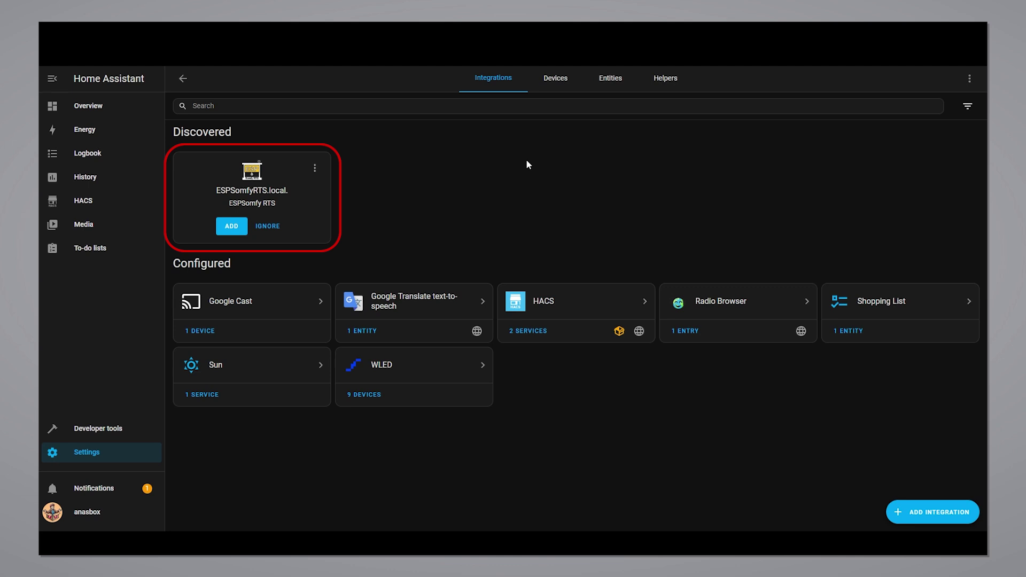
# - Set up another ESPSomfy RTS integration instance using host address 192.168.1.26
pyautogui.click(918, 514)
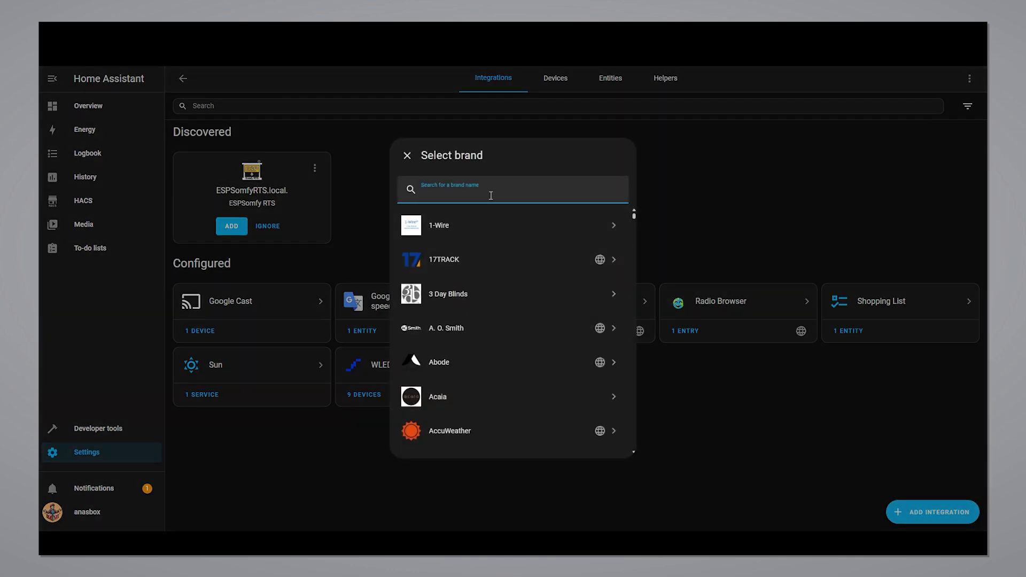
pyautogui.write('espsomfy')
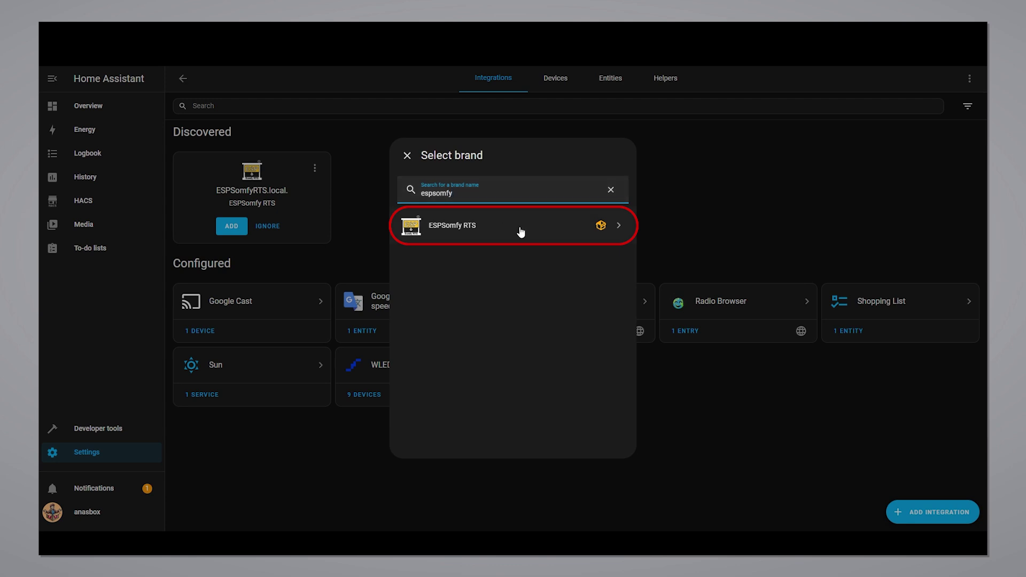
pyautogui.click(521, 231)
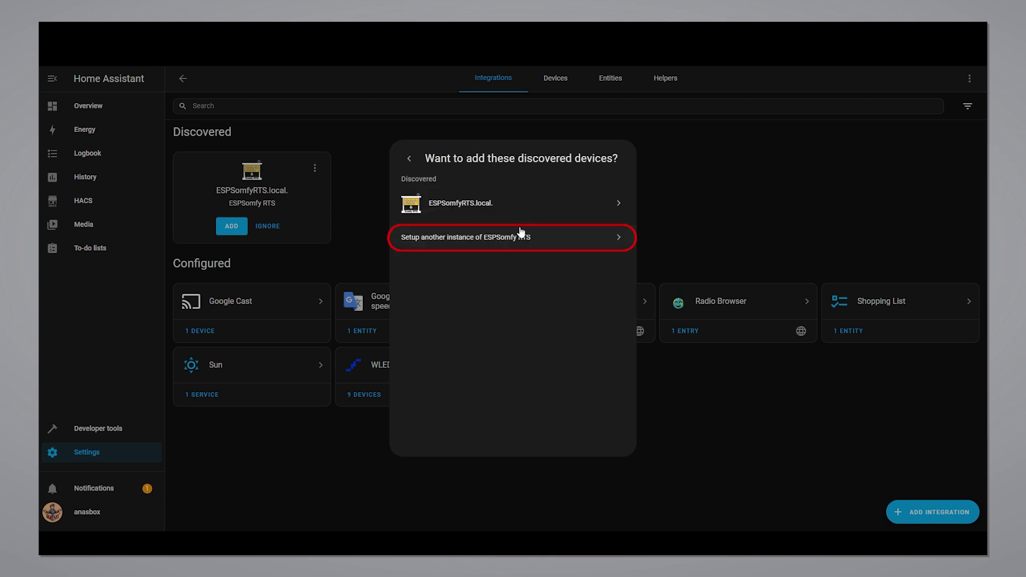
pyautogui.click(573, 241)
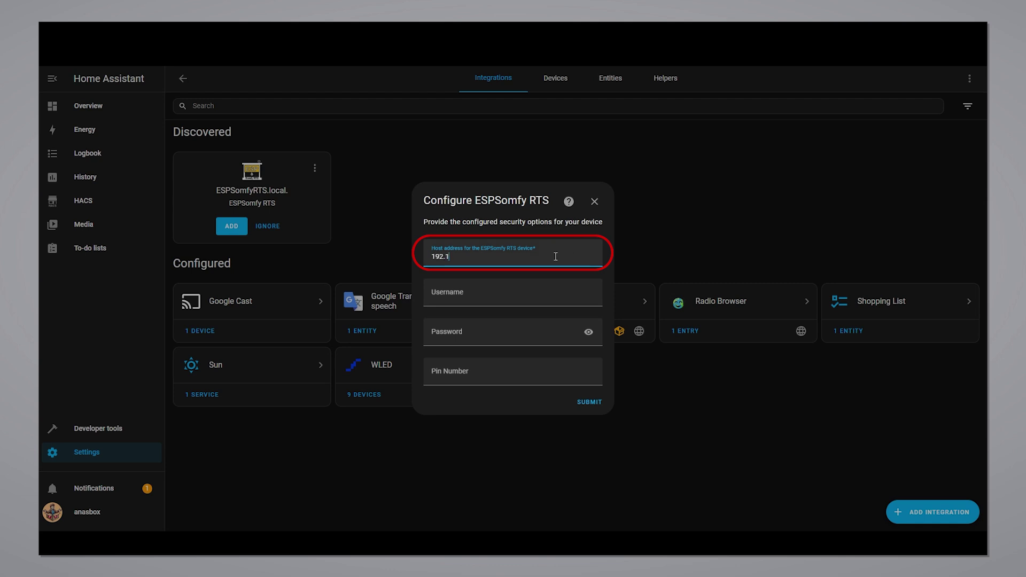
pyautogui.write('192.168.1.26')
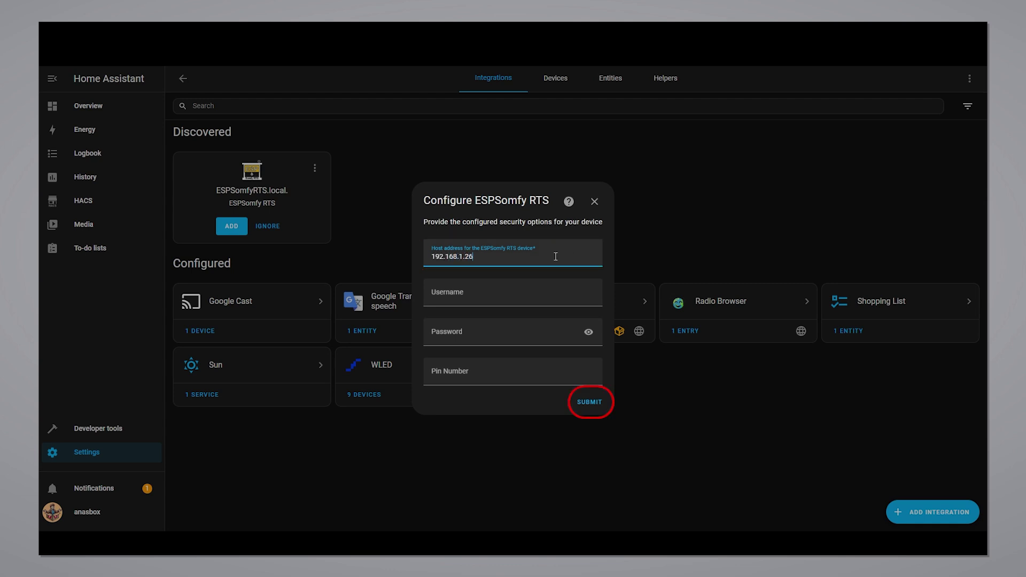
pyautogui.click(586, 405)
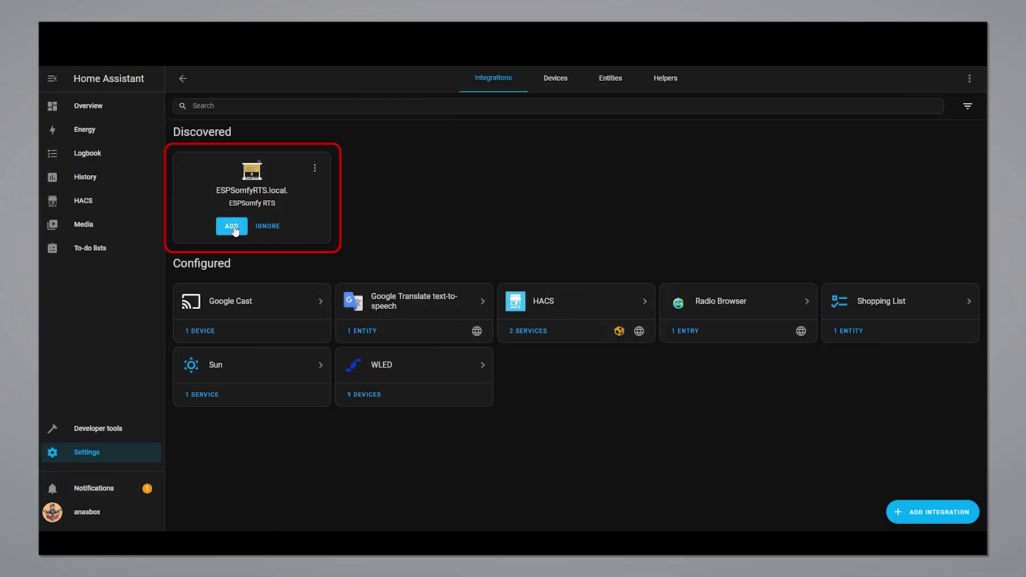
# - Add the discovered ESPSomfyRTS device, finish setup, and open its device page
pyautogui.click(232, 227)
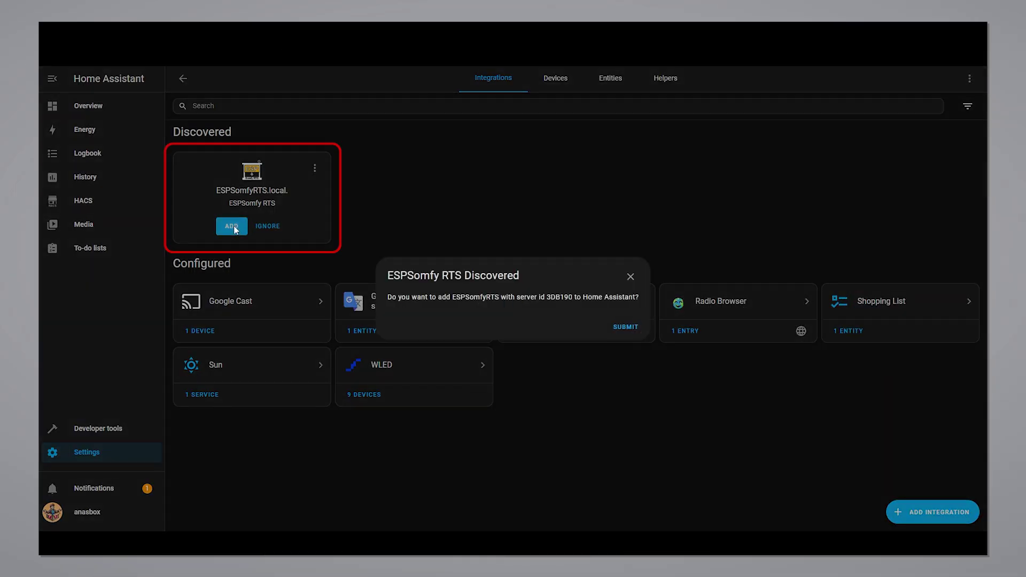
pyautogui.click(626, 328)
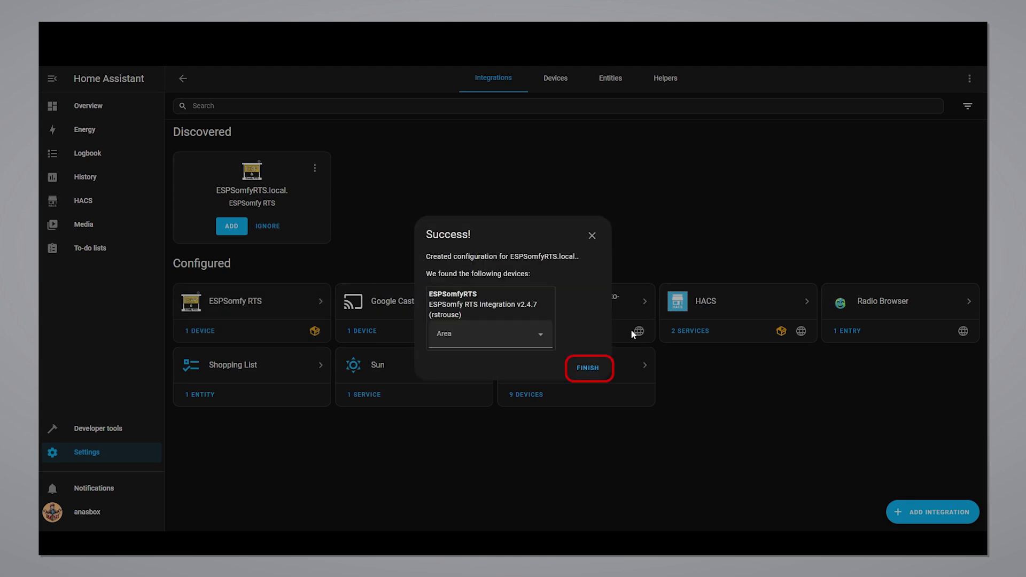
pyautogui.click(599, 374)
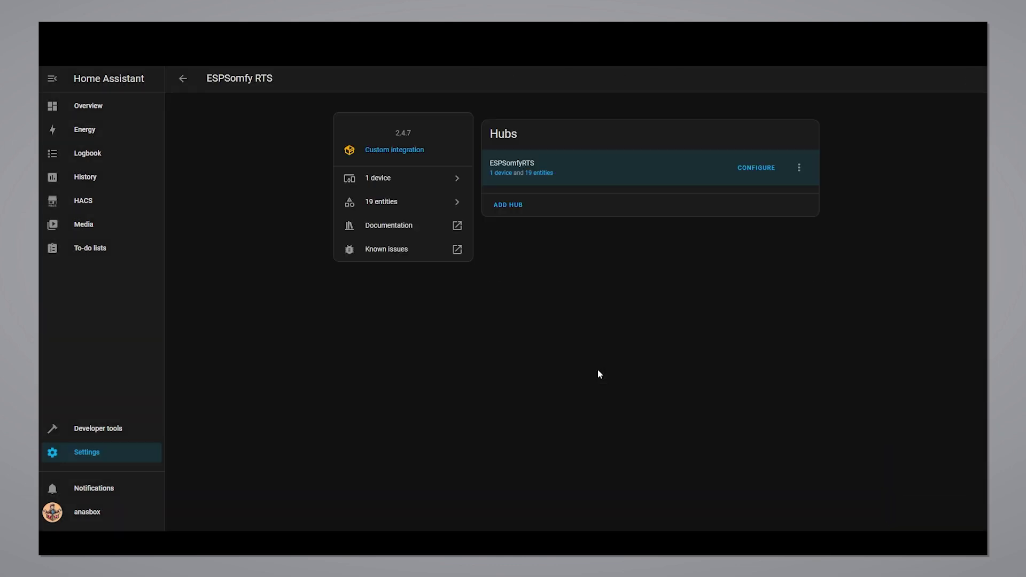
pyautogui.click(497, 167)
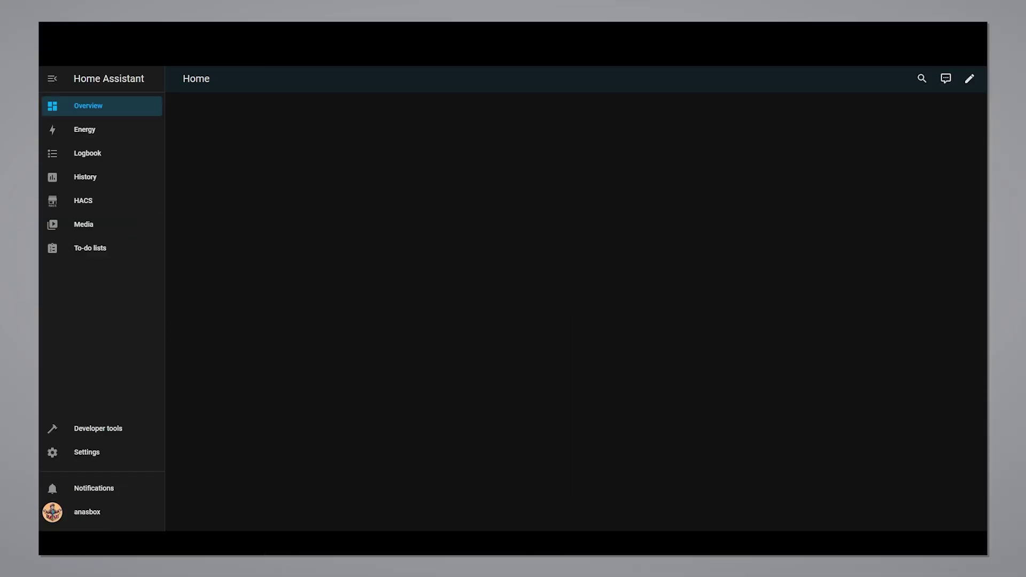
# - Search HACS for 'mushroom', download Lovelace Mushroom v4.4.0, and reload
pyautogui.click(97, 209)
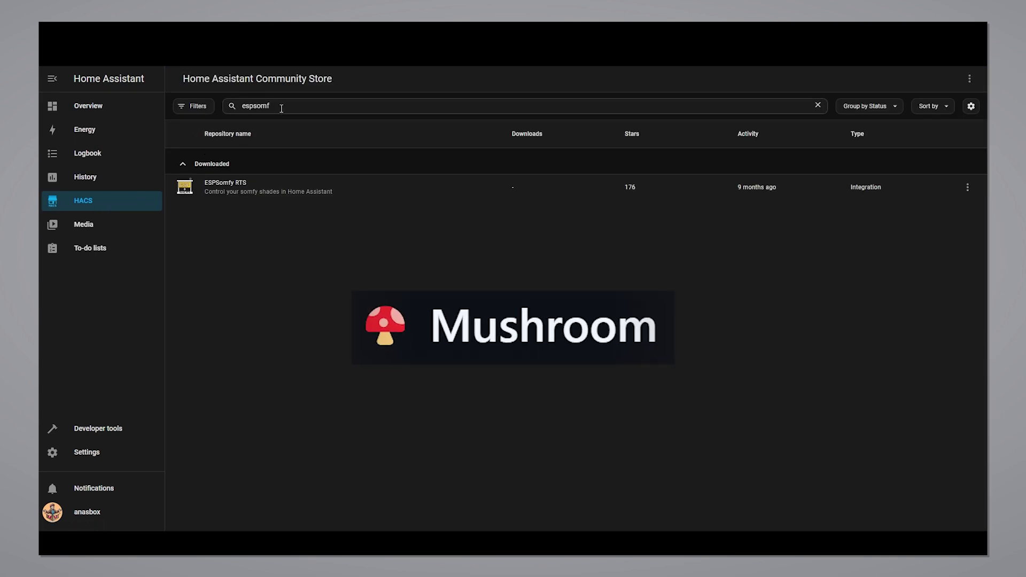
pyautogui.doubleClick(241, 107)
pyautogui.write('mushroom')
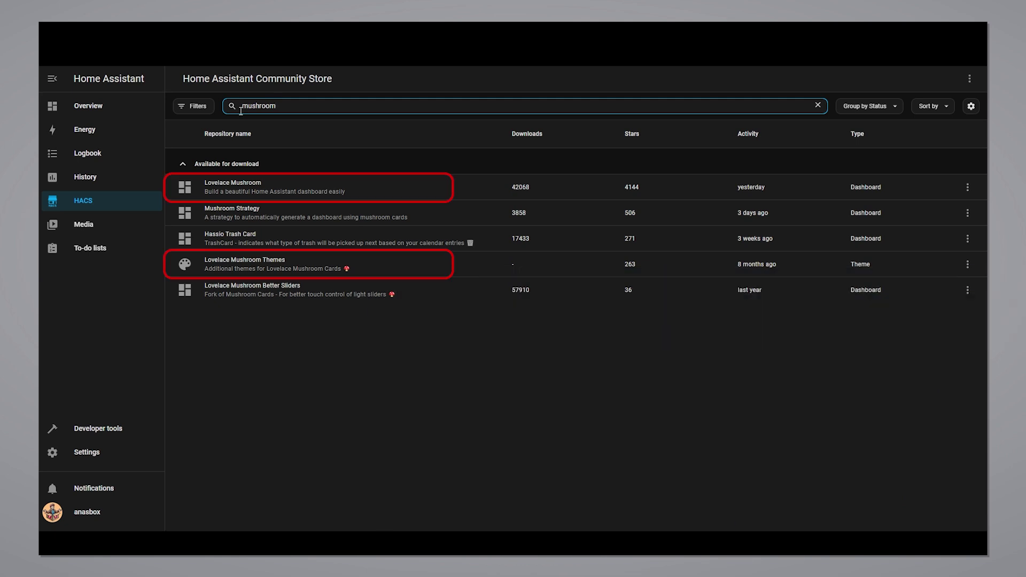
pyautogui.click(278, 186)
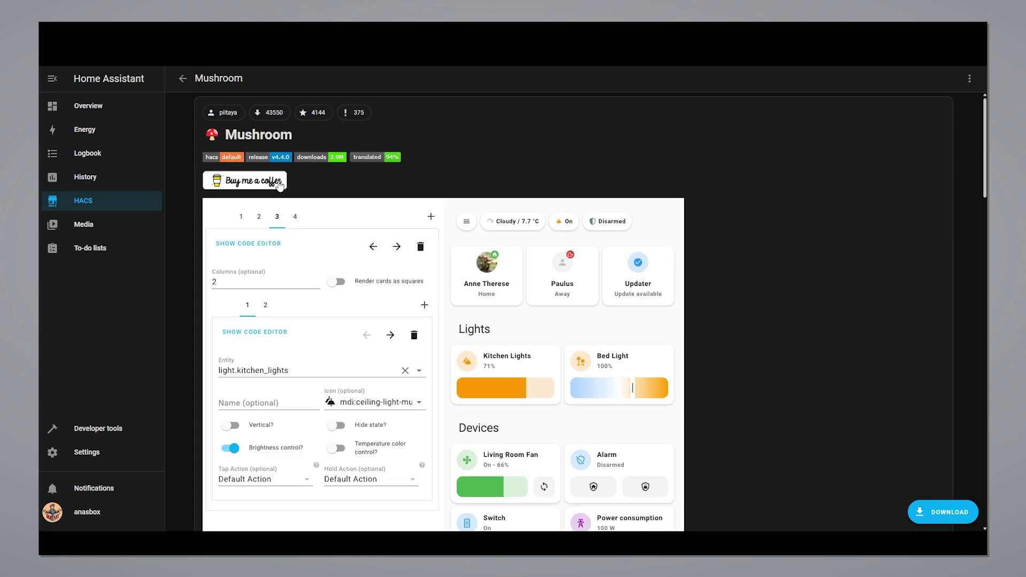
pyautogui.click(919, 513)
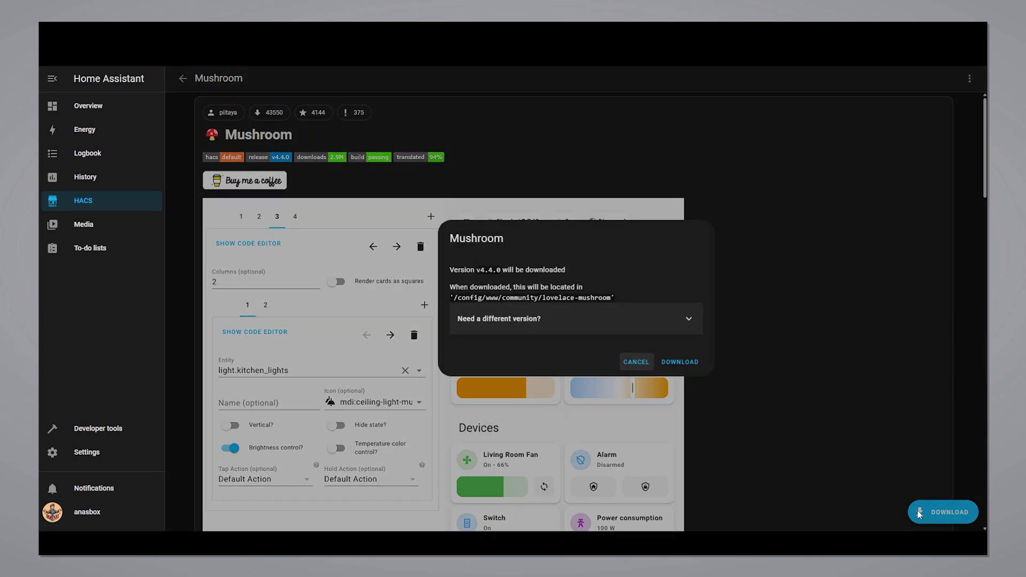
pyautogui.click(691, 362)
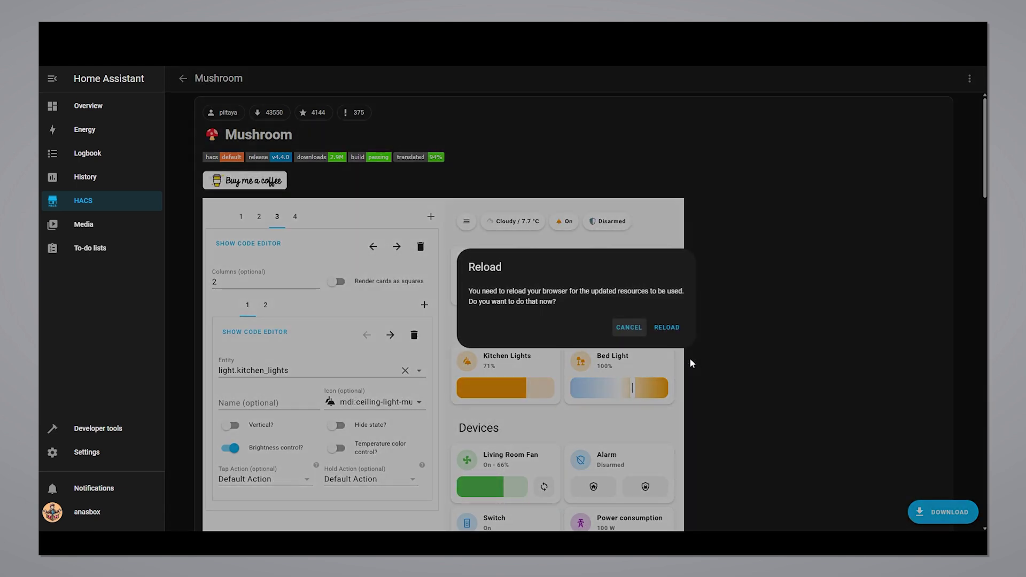
pyautogui.click(674, 332)
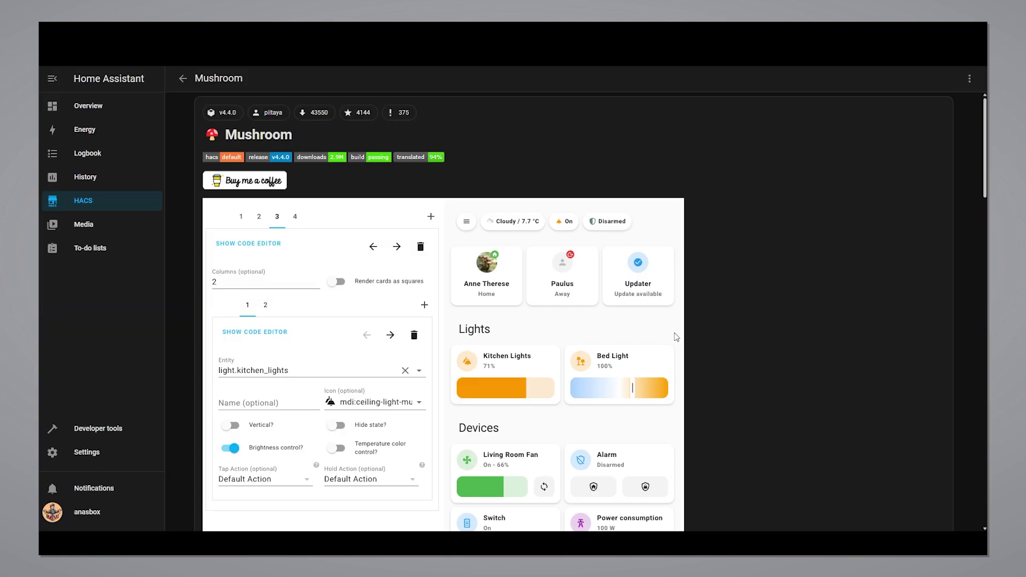
pyautogui.click(183, 78)
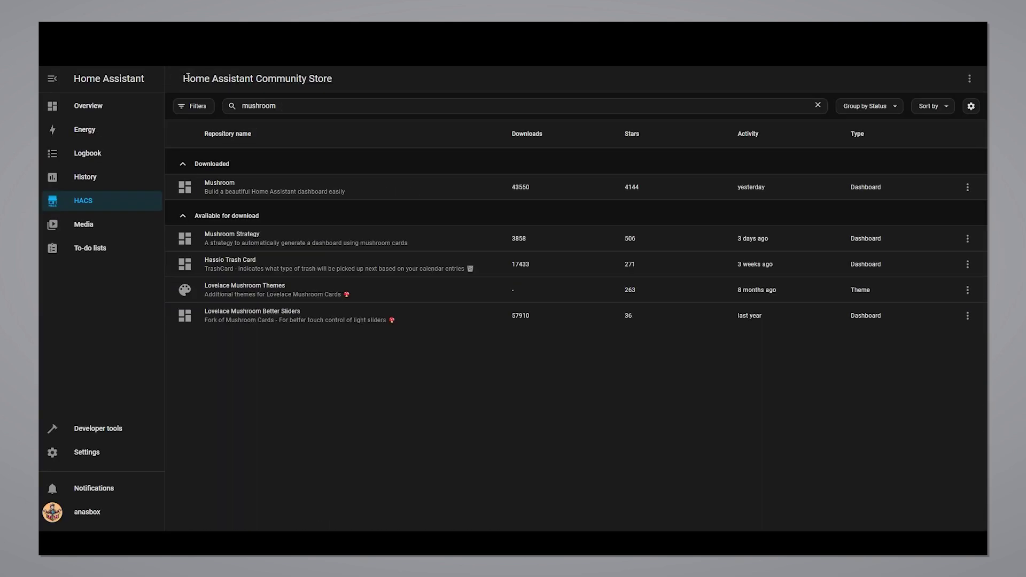
# - Download Lovelace Mushroom Themes v0.0.10 from the mushroom results
pyautogui.click(262, 288)
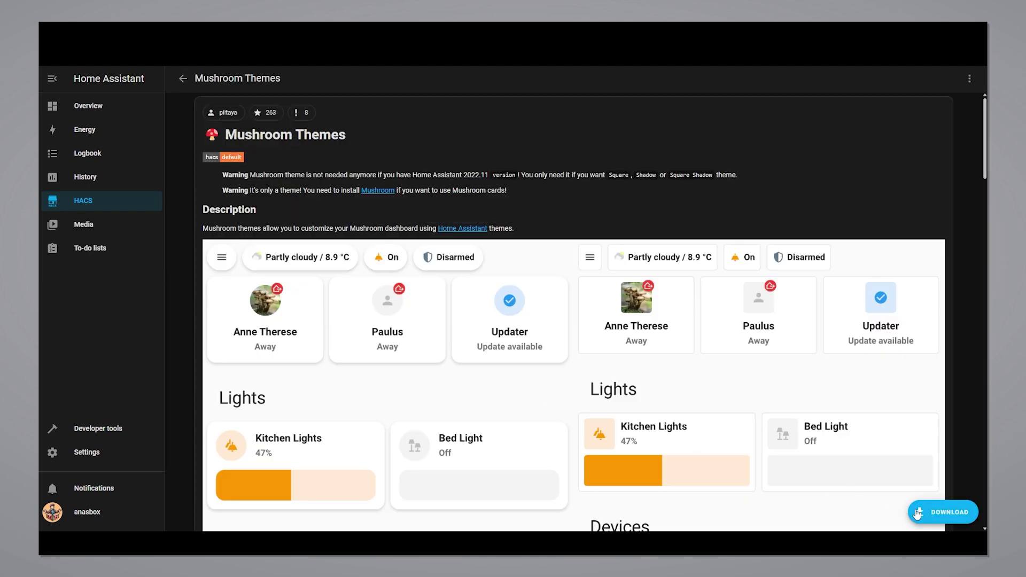
pyautogui.click(917, 513)
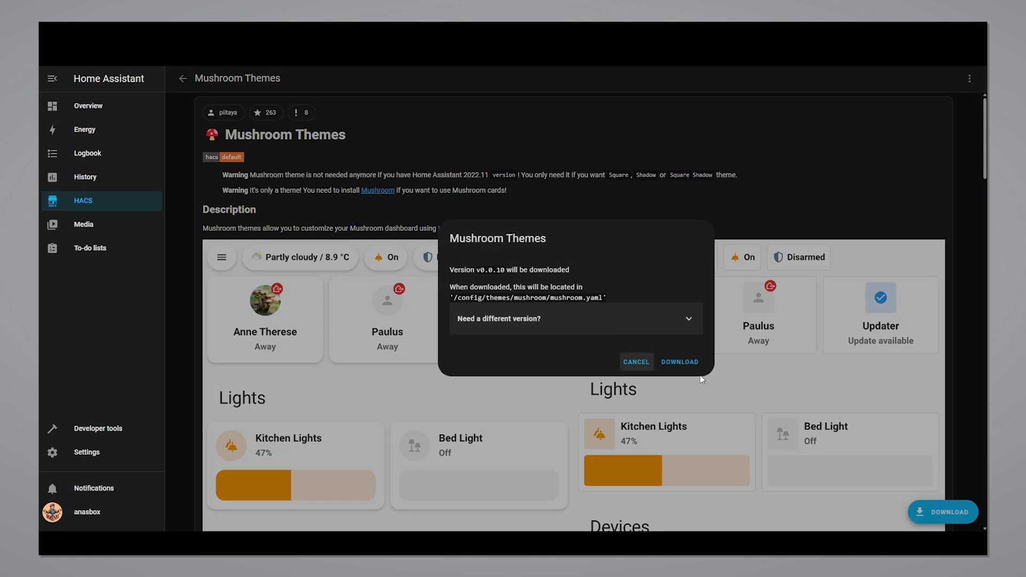
pyautogui.click(684, 363)
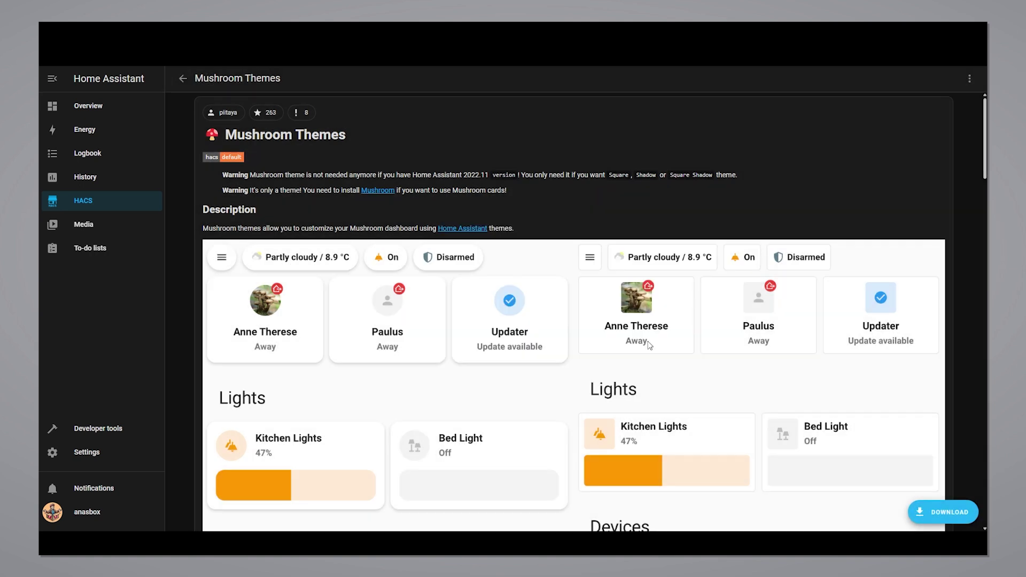
pyautogui.click(184, 79)
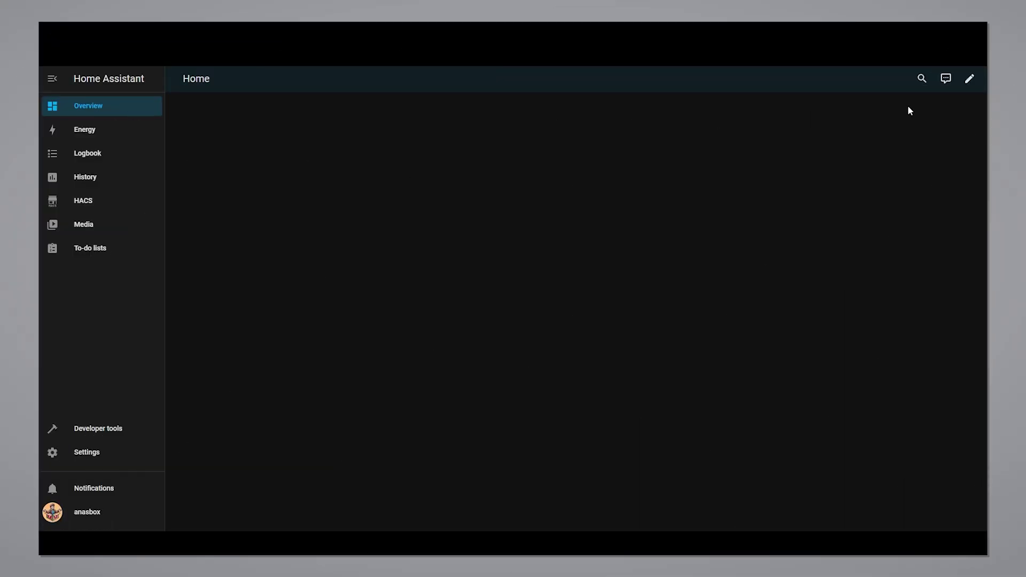
# - Add a Mushroom Cover Card to the Home dashboard for the bedroomshade entity
pyautogui.click(969, 80)
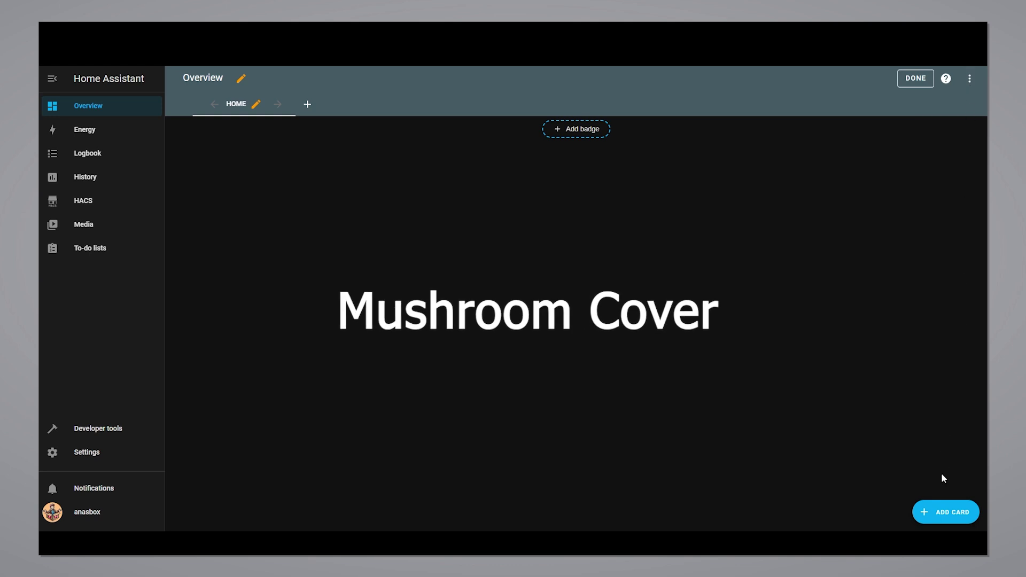
pyautogui.click(940, 514)
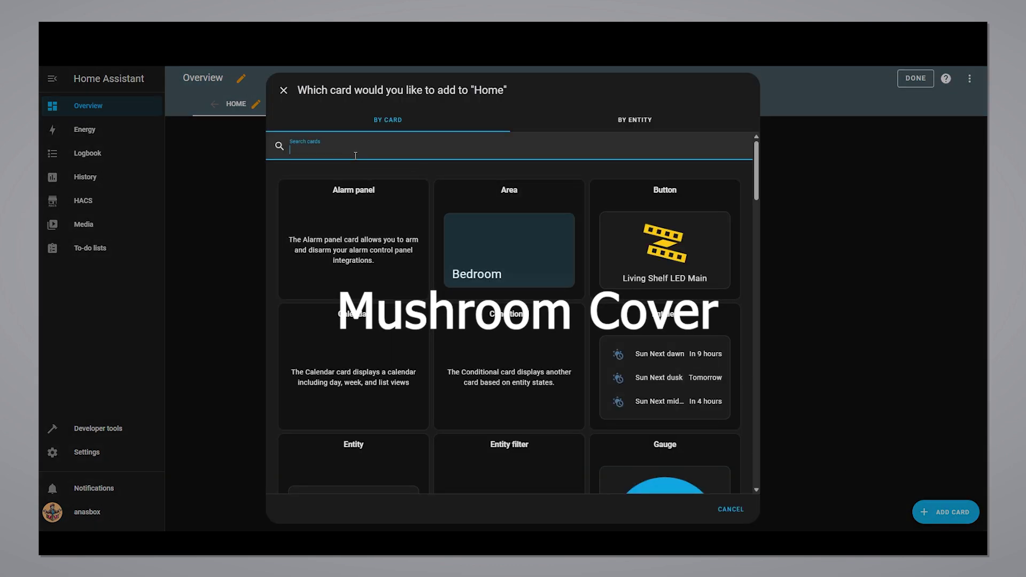
pyautogui.write('mus')
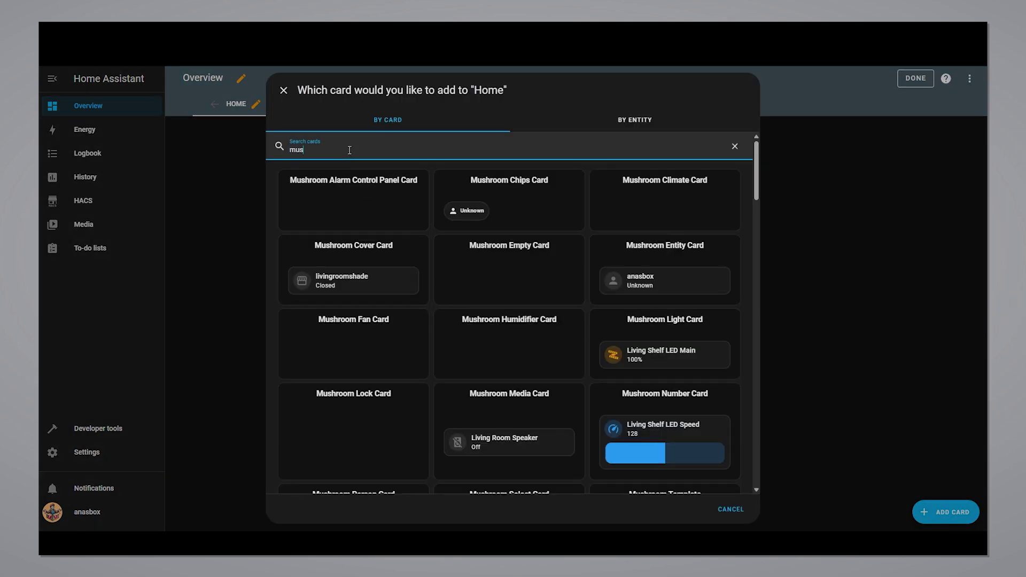
pyautogui.write('hroom cover')
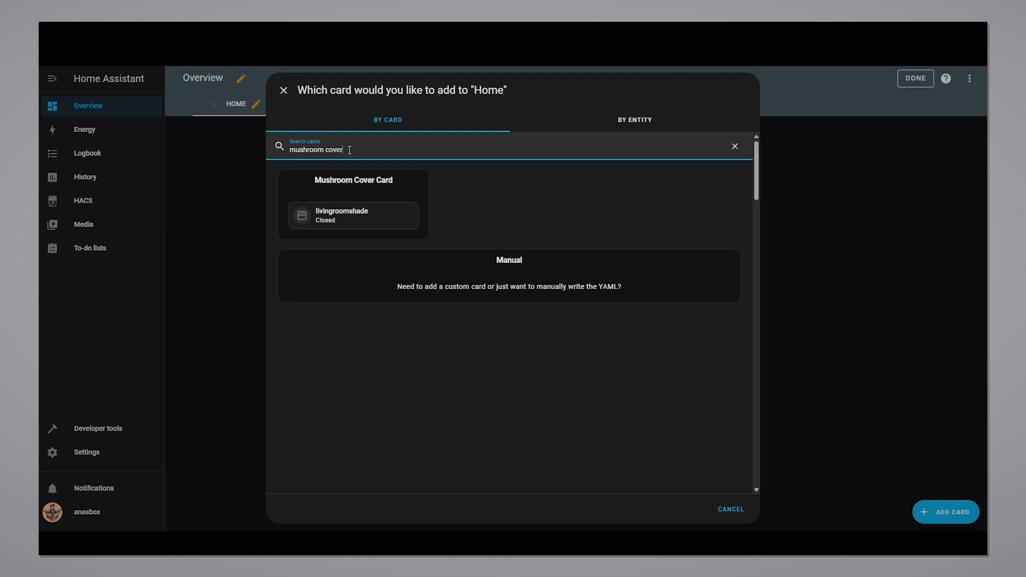
pyautogui.click(360, 193)
pyautogui.click(348, 184)
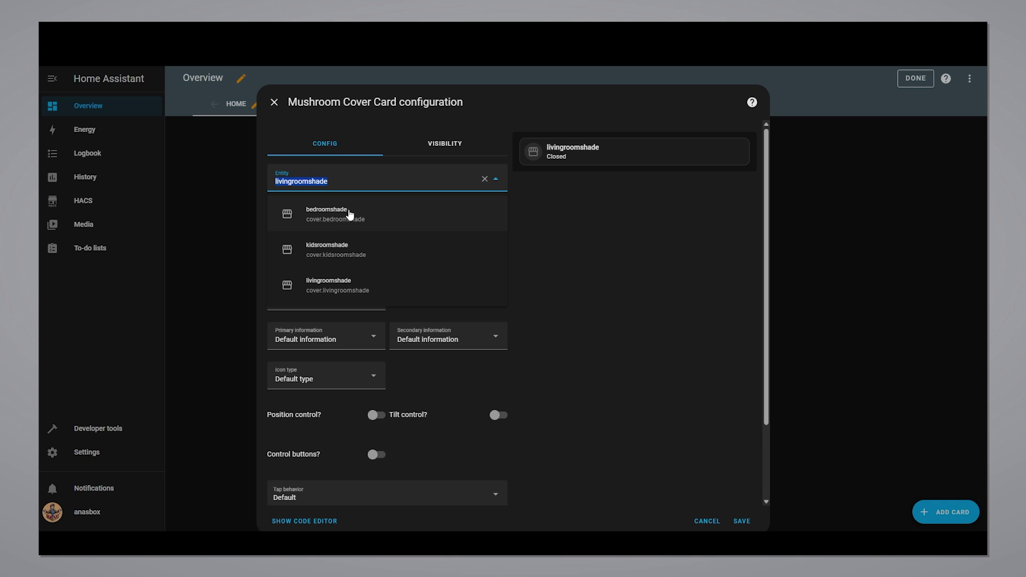
pyautogui.click(350, 214)
# - Enable position control and control buttons, set tap behavior to More info, and save
pyautogui.click(374, 415)
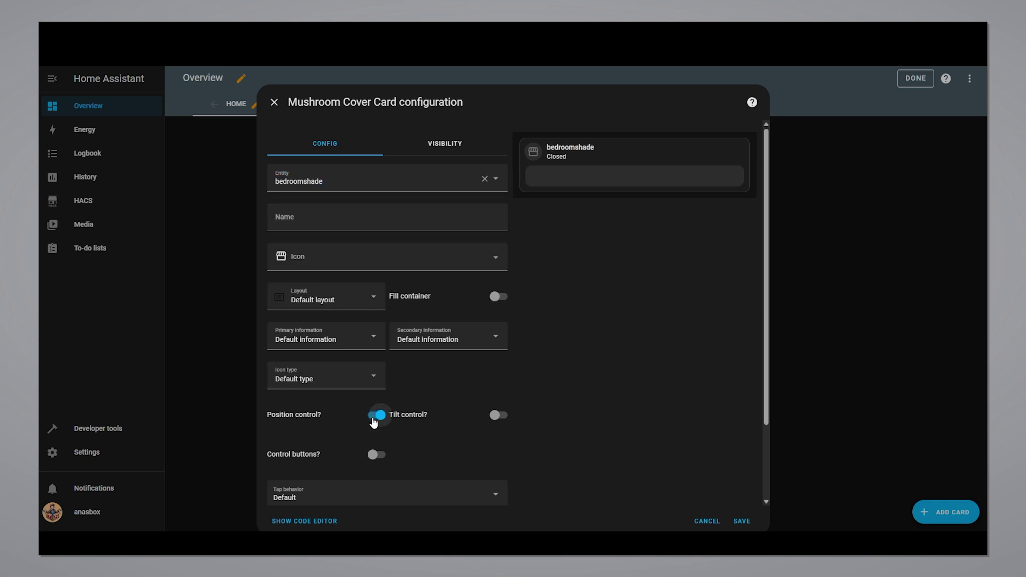
pyautogui.click(375, 455)
pyautogui.scroll(-2, 690, 479)
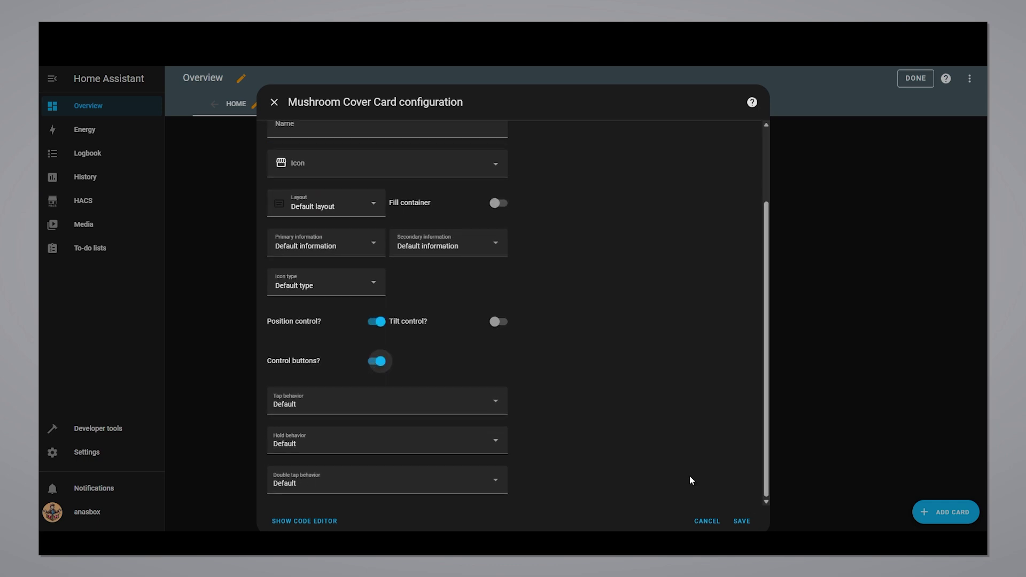
pyautogui.click(451, 407)
pyautogui.click(306, 234)
pyautogui.scroll(3, 770, 400)
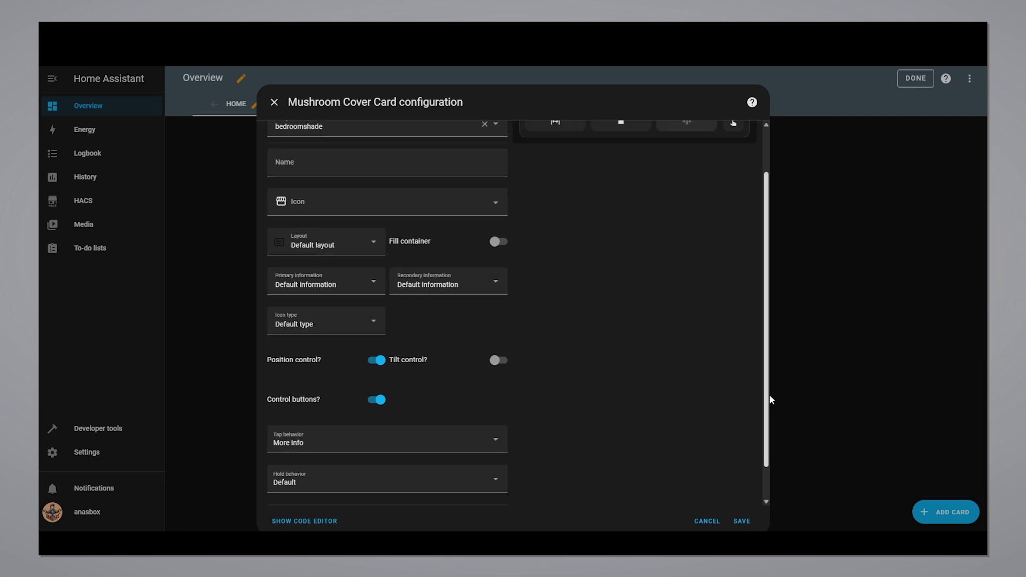
pyautogui.click(742, 522)
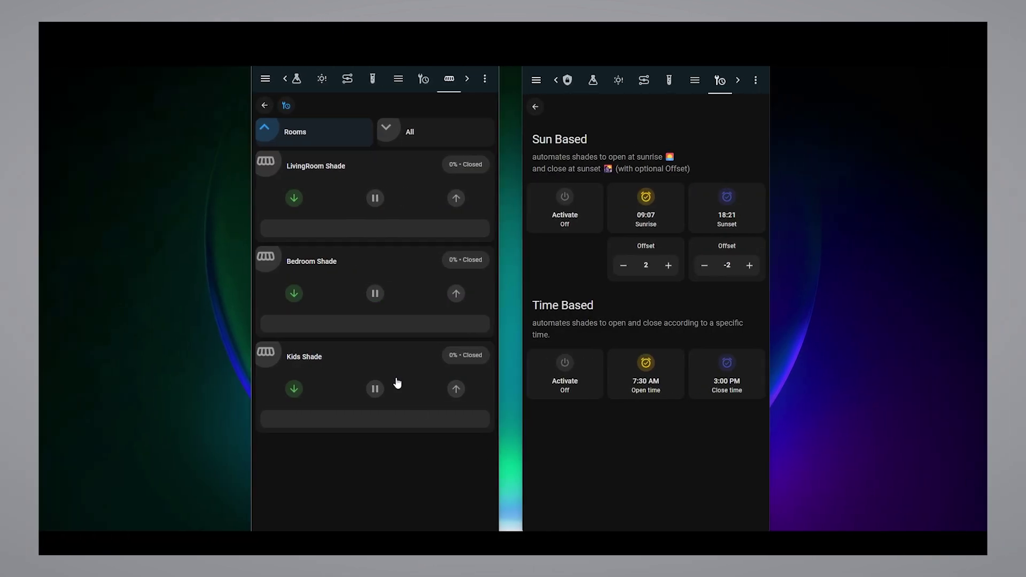
# - Move LivingRoom, Bedroom and Kids shades, then stop all and send them to half open
pyautogui.click(373, 229)
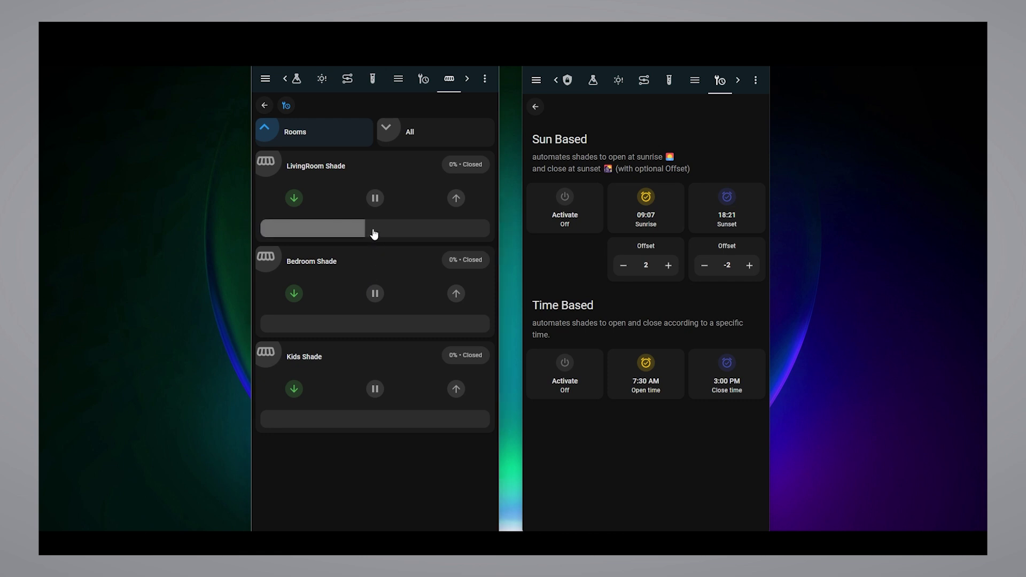
pyautogui.click(374, 327)
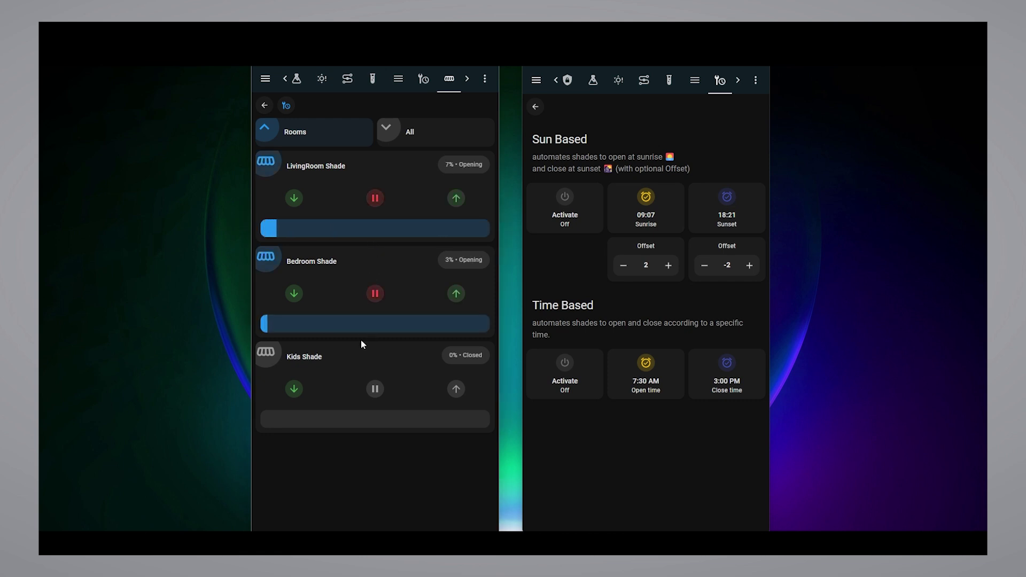
pyautogui.click(294, 390)
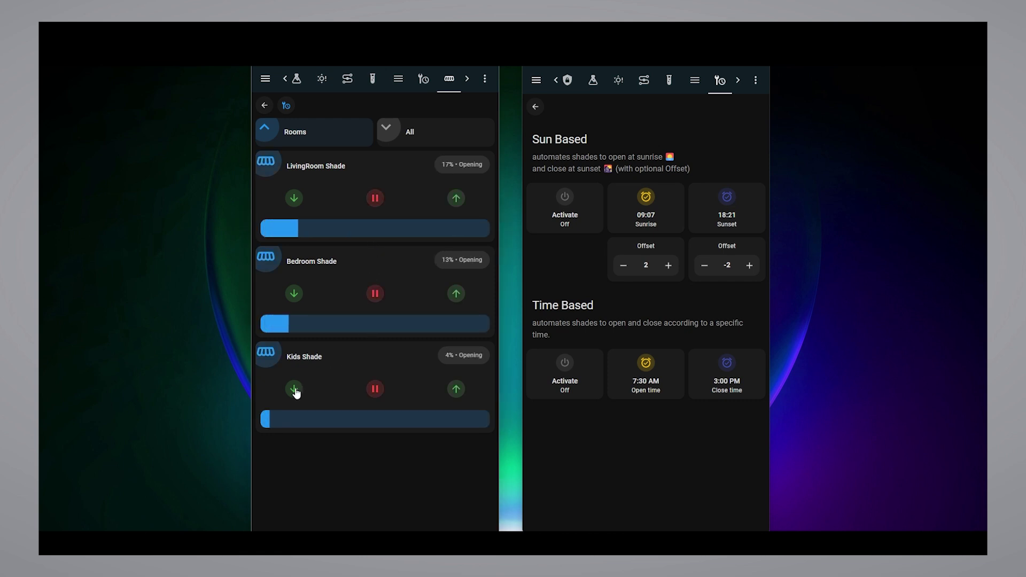
pyautogui.click(440, 133)
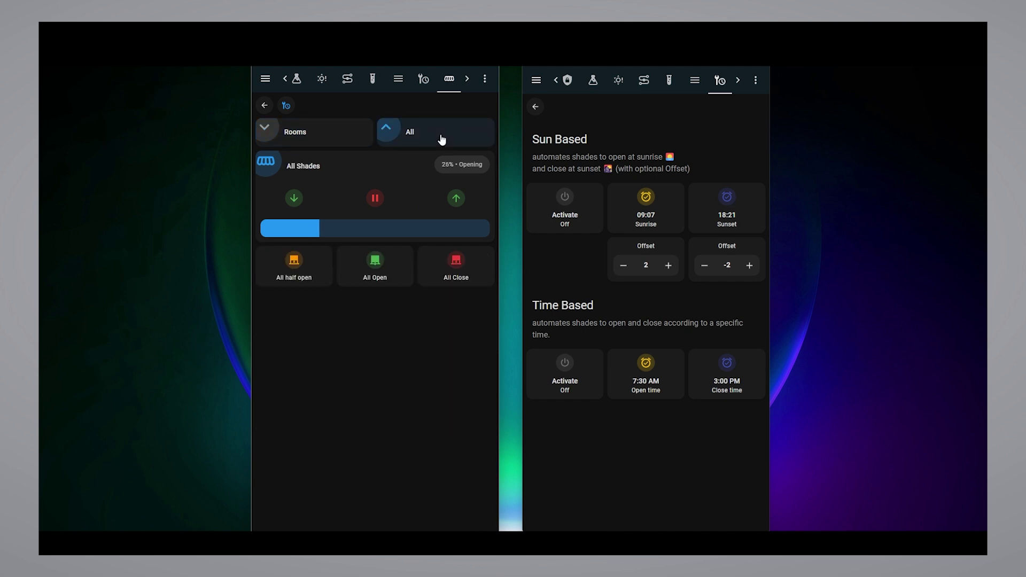
pyautogui.click(375, 199)
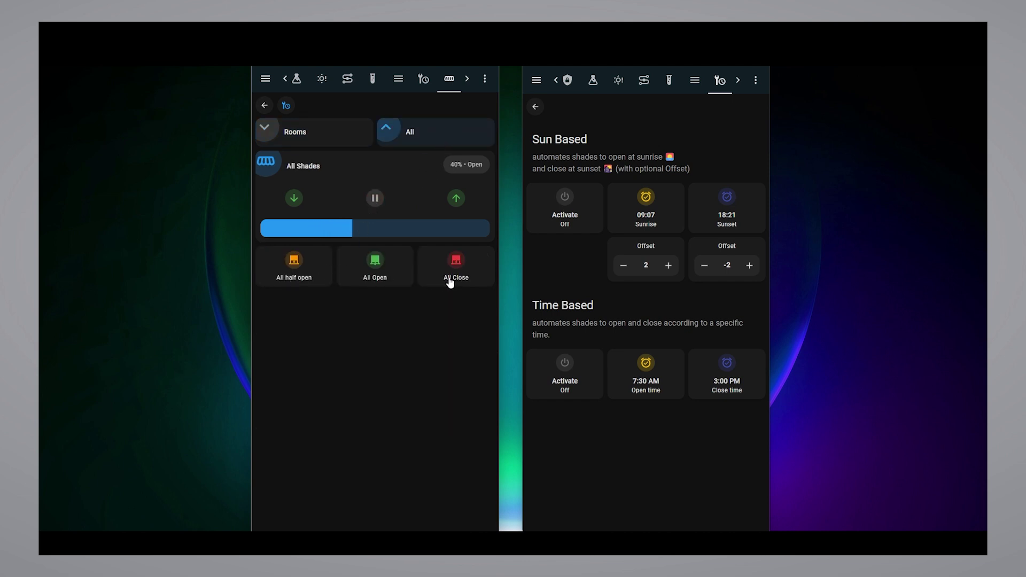
pyautogui.click(296, 263)
pyautogui.click(328, 138)
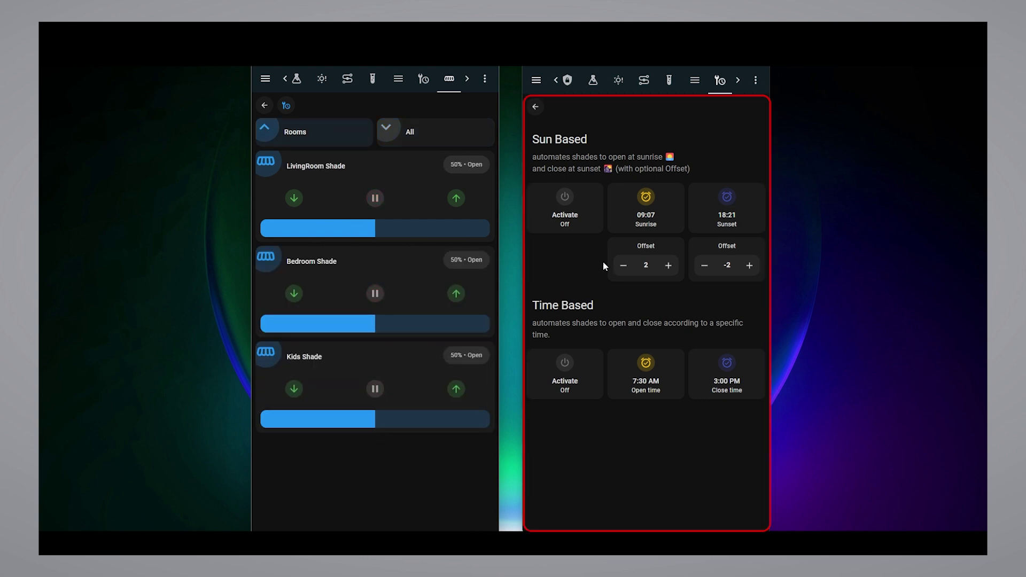
# - Lower the sunrise offset, toggle sun-based automation, and set the open time to 9:30 AM
pyautogui.click(624, 266)
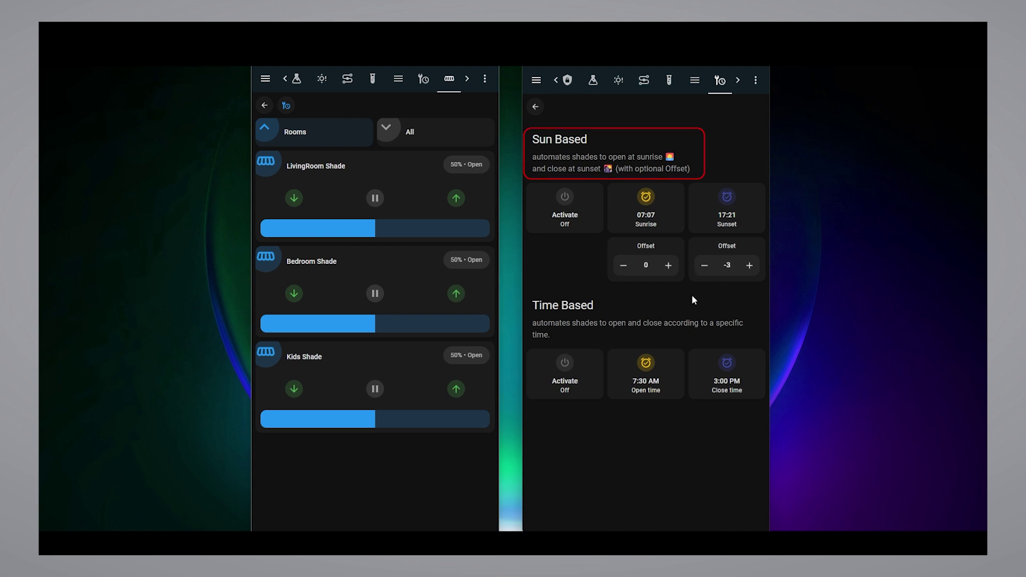
pyautogui.click(567, 217)
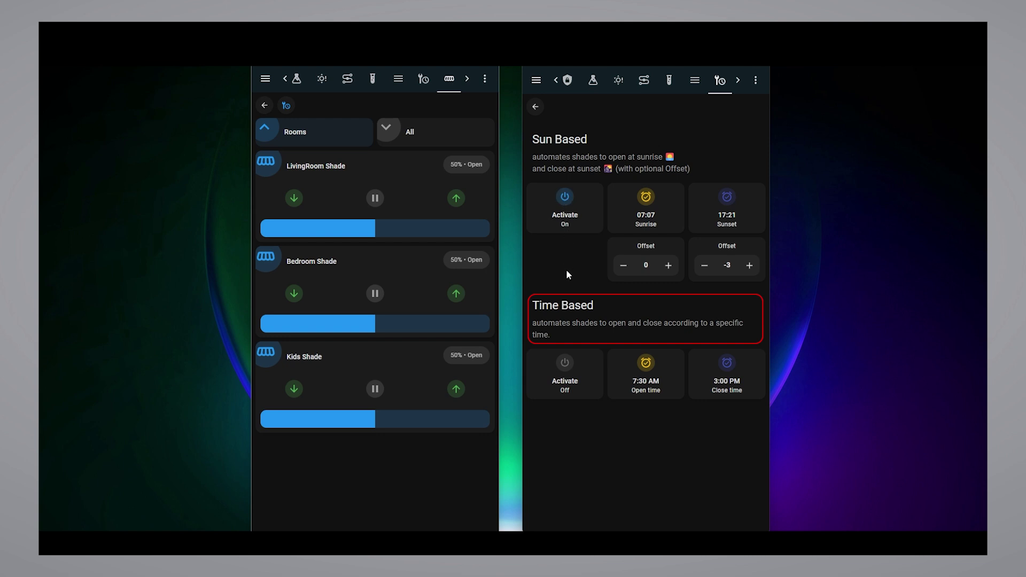
pyautogui.click(649, 373)
pyautogui.press('Up')
pyautogui.press('Up')
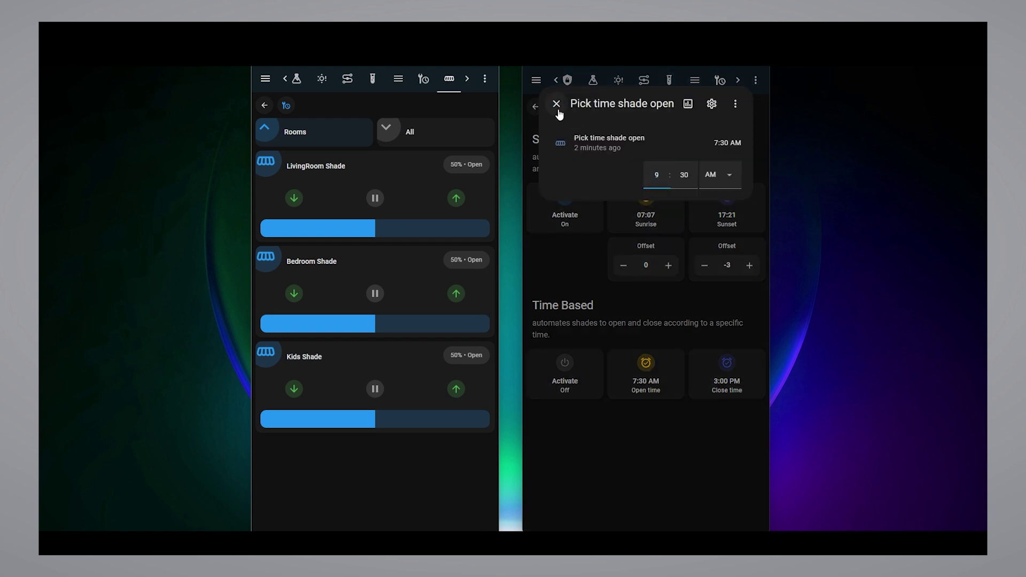
pyautogui.click(557, 107)
# - Set the close time to 6:30 PM and turn on the time-based automation
pyautogui.click(724, 374)
pyautogui.press('Up')
pyautogui.press('Up')
pyautogui.press('Up')
pyautogui.click(671, 176)
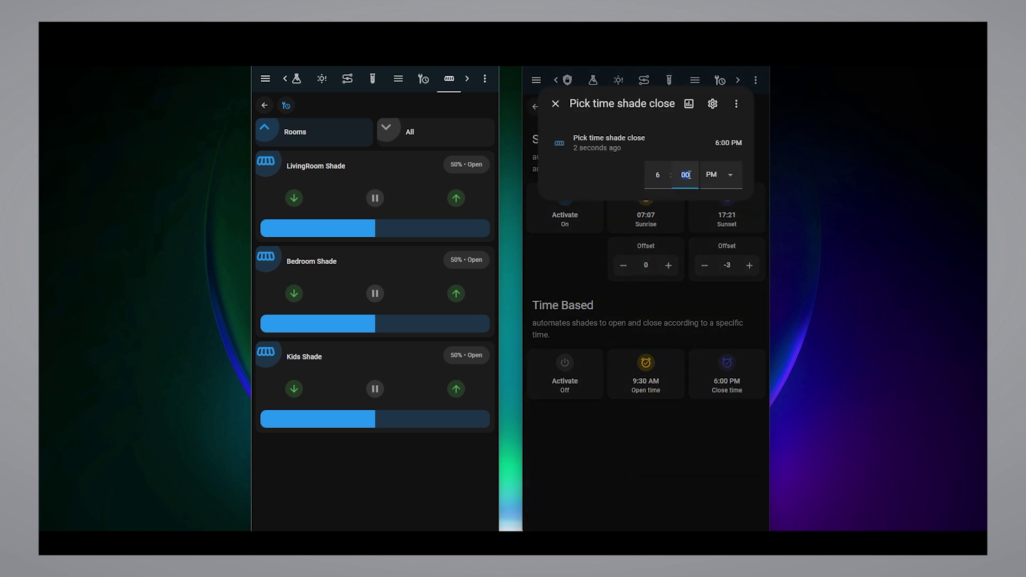
pyautogui.write('30')
pyautogui.click(555, 103)
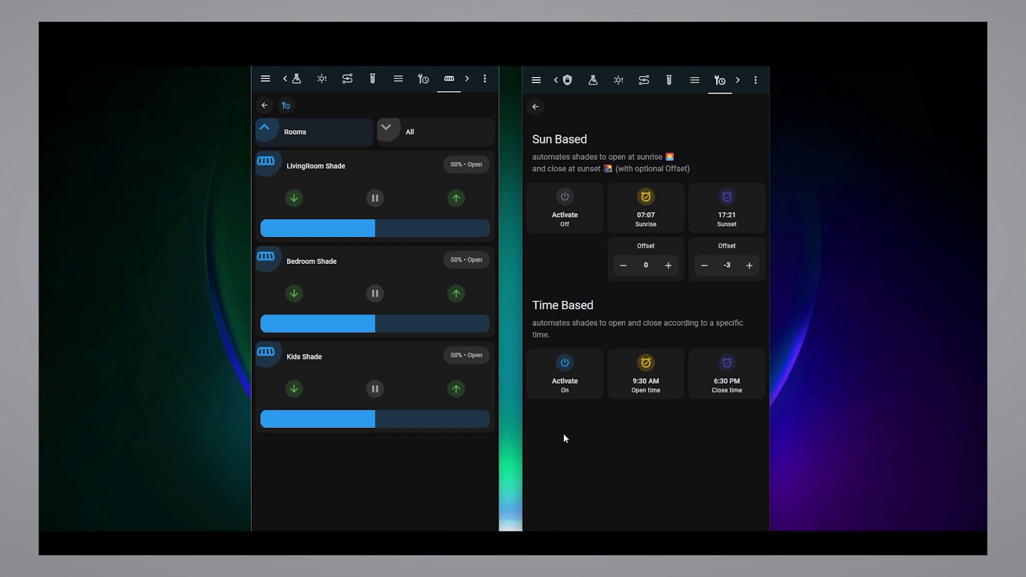
pyautogui.click(565, 374)
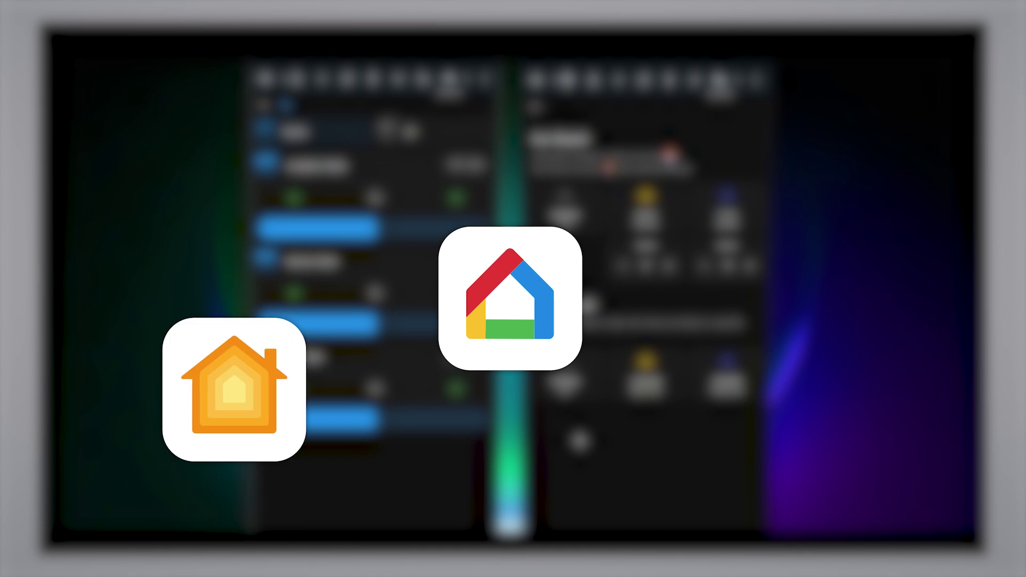